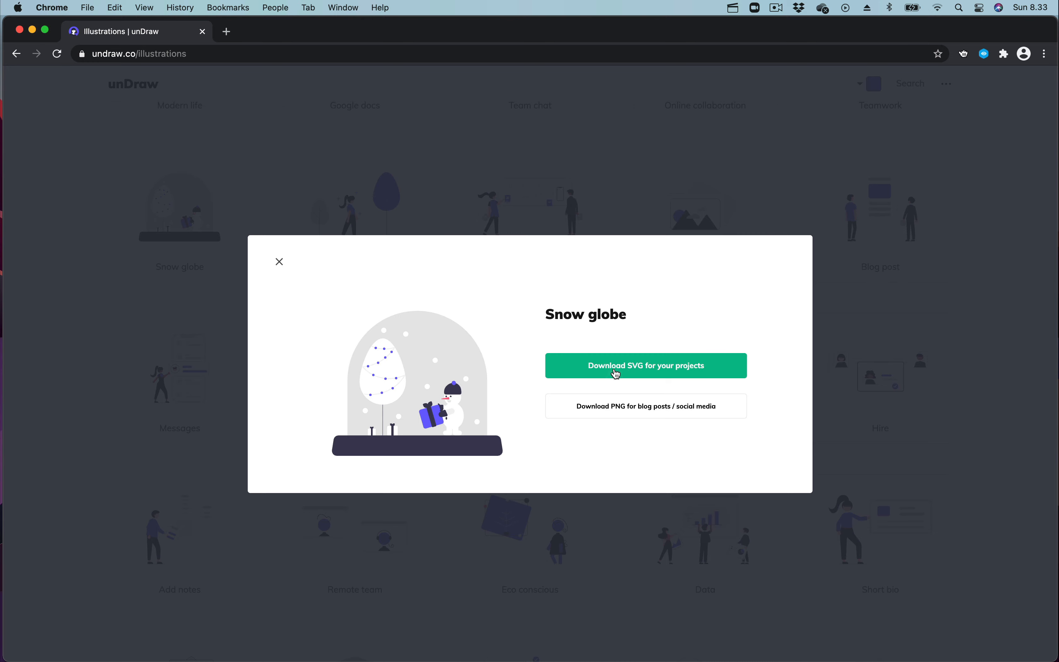
- Close the Snow globe download dialog and switch to Sketch, where the snow globe illustration is open
left_click(280, 262)
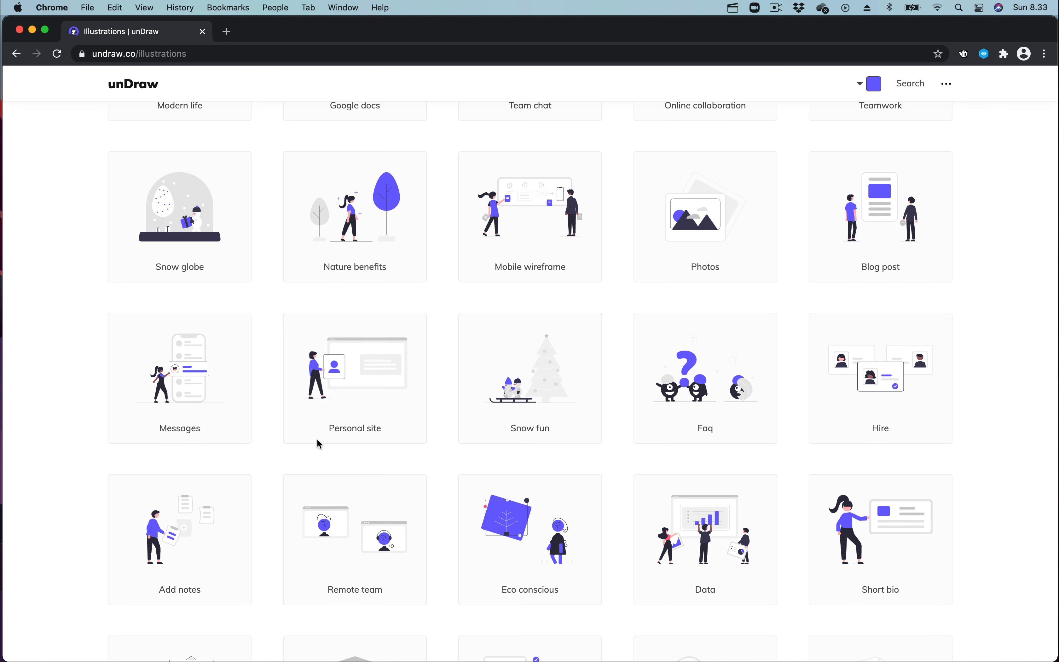
mouse_move(379, 658)
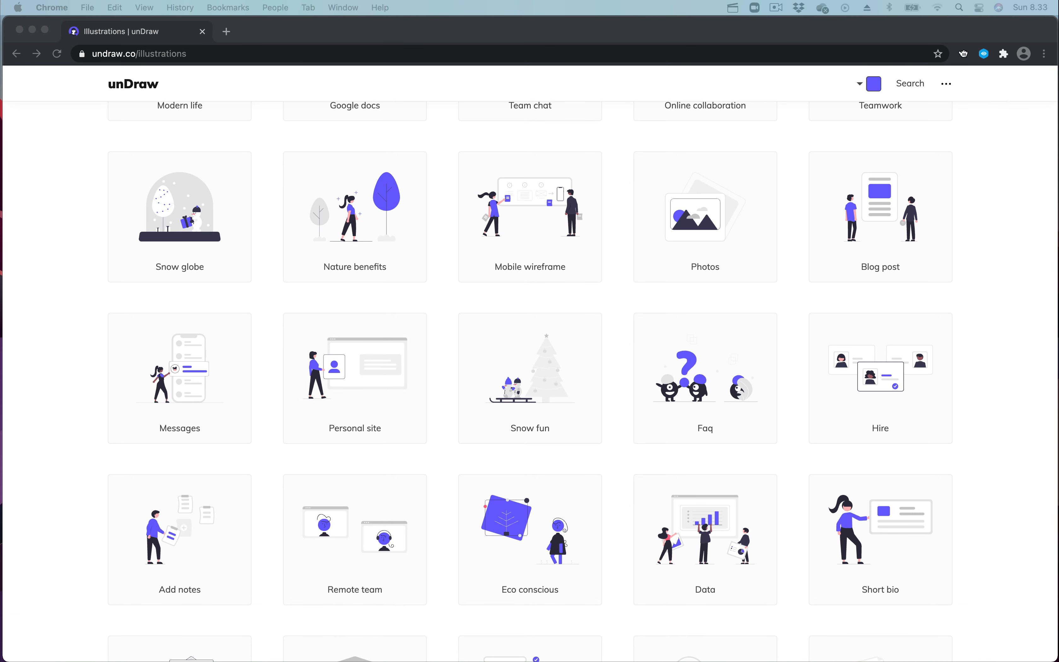
mouse_move(1058, 433)
left_mouse_down()
mouse_move(407, 386)
mouse_move(285, 658)
mouse_move(317, 643)
left_mouse_up()
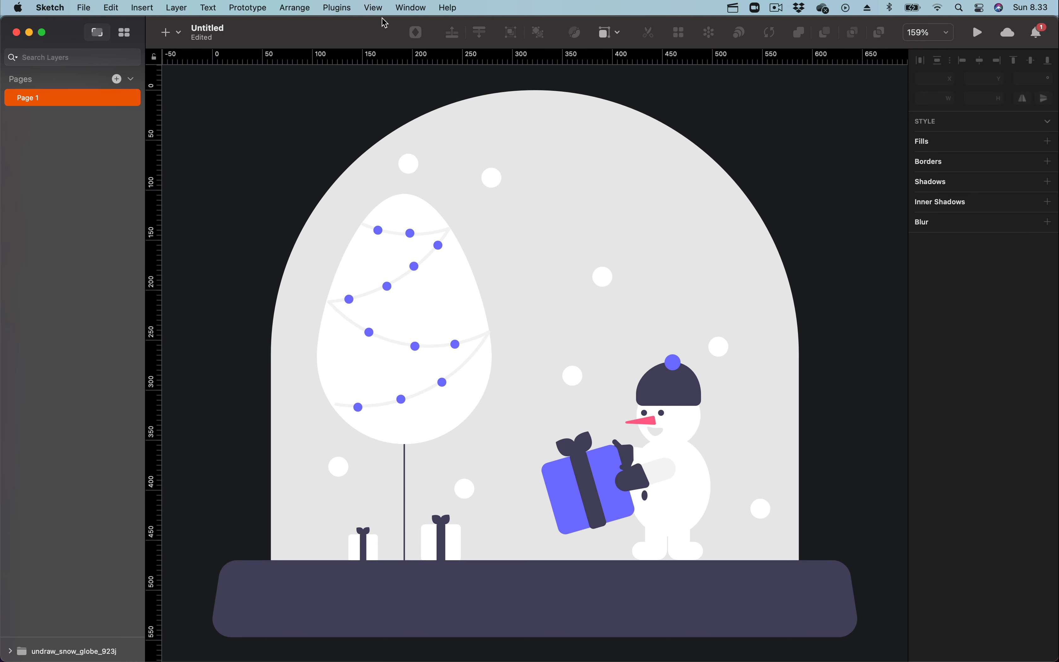
- Expand the undraw_snow_globe_923j group and delete all eight white snowflake circles from the illustration
left_click(131, 80)
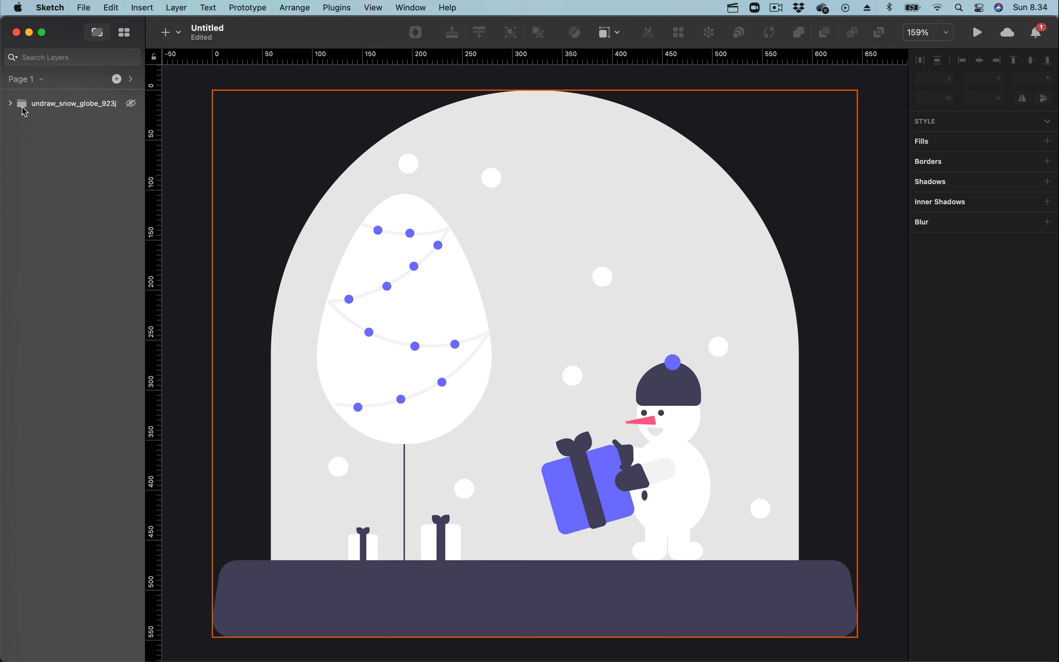
left_click(10, 103)
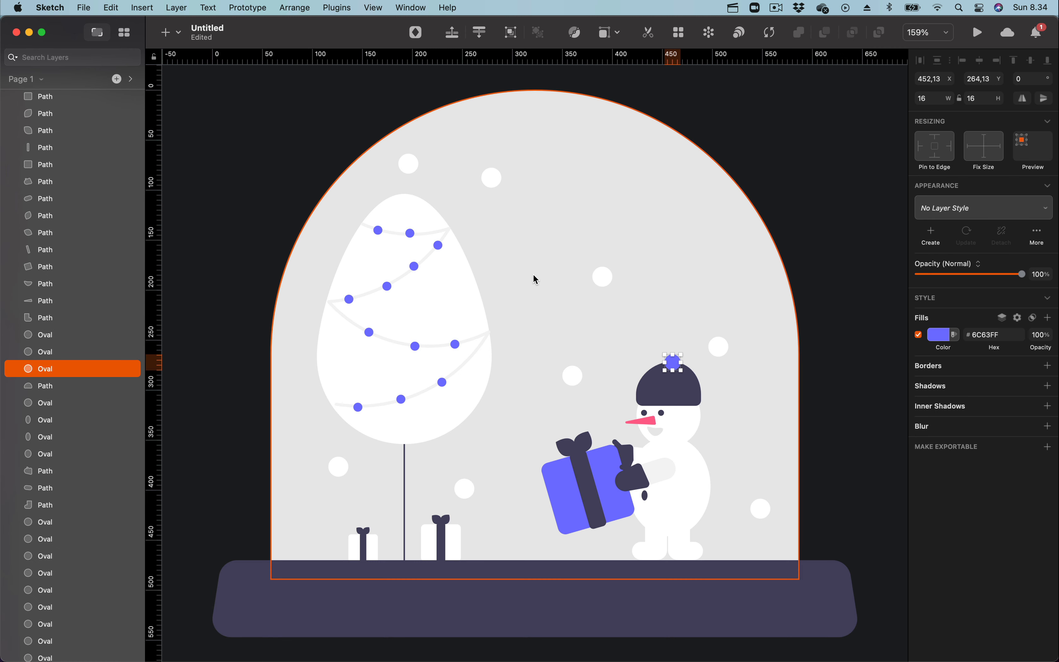
left_click(497, 182)
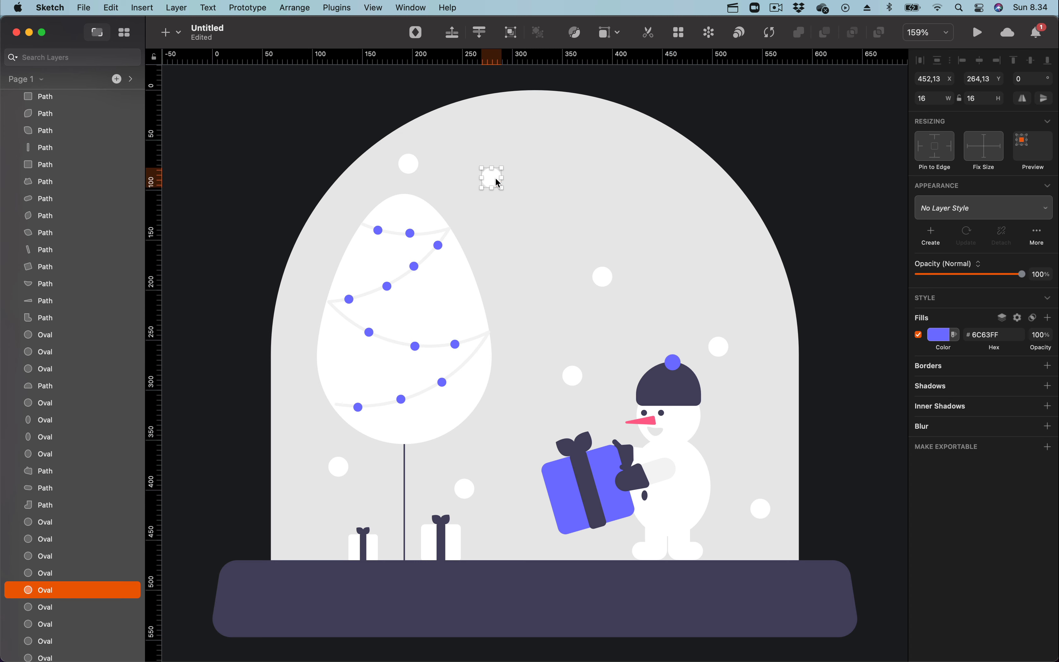
left_click(408, 164, "shift")
left_click(602, 277, "shift")
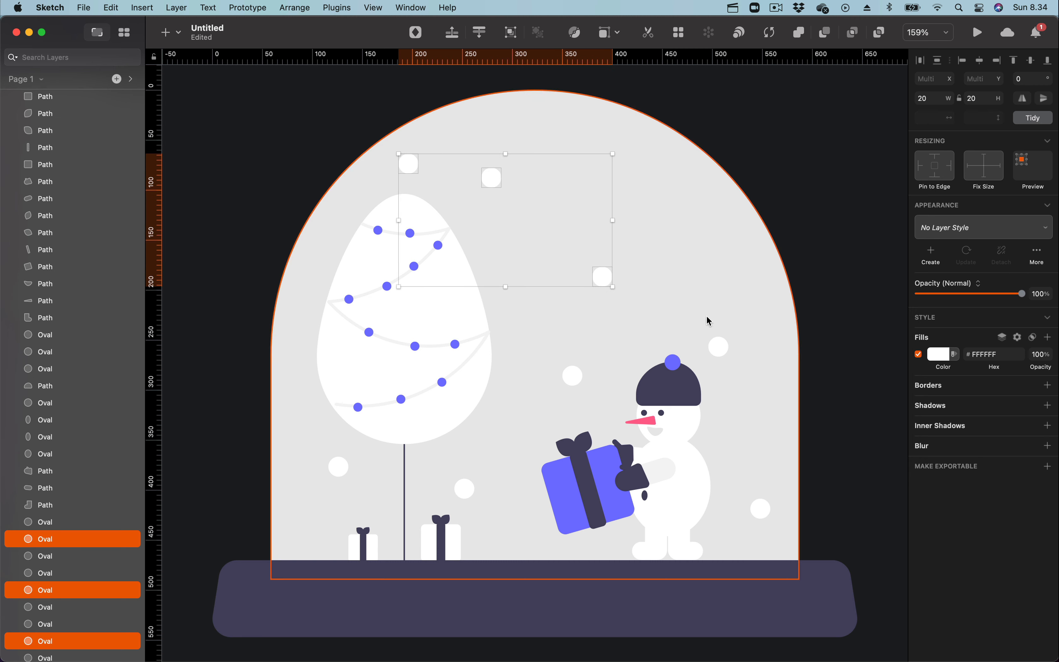
left_click(718, 346, "shift")
left_click(571, 374, "shift")
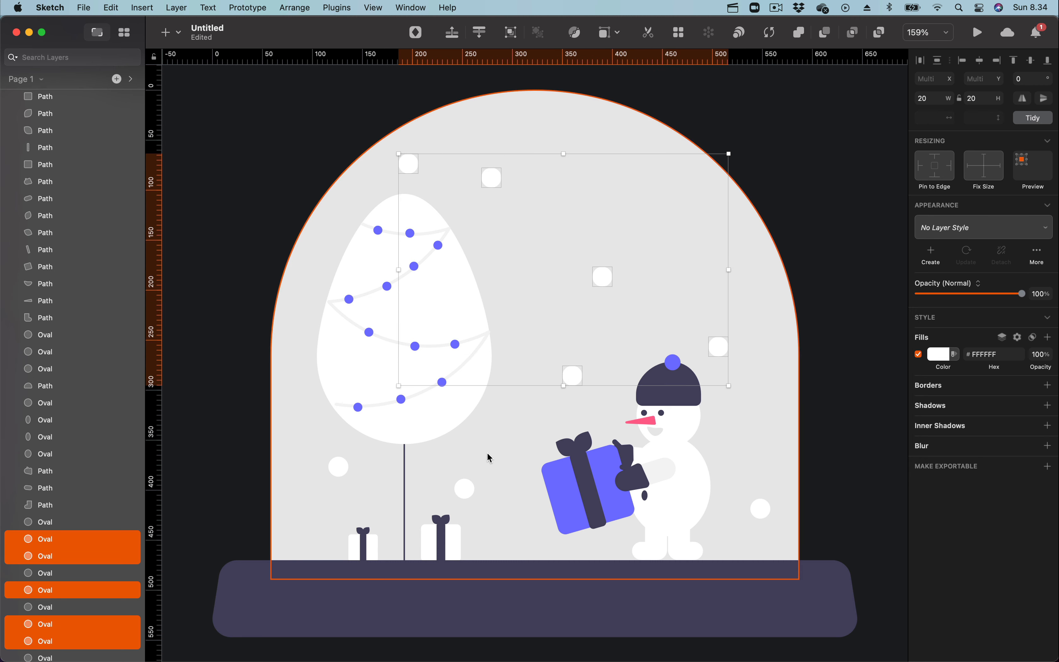
left_click(464, 488, "shift")
left_click(341, 468, "shift")
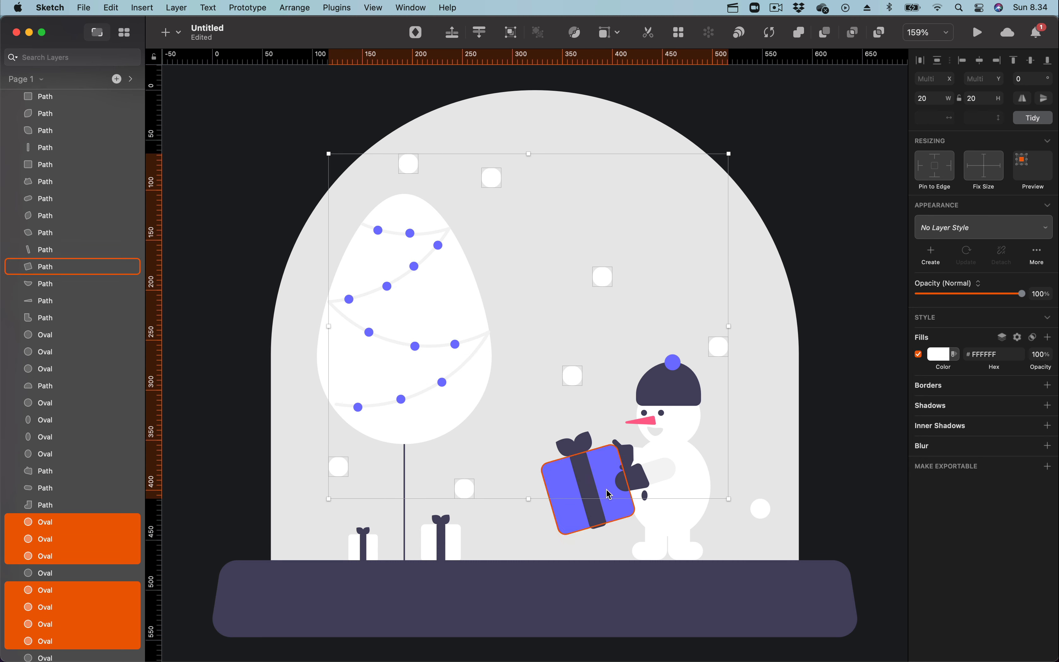
left_click(762, 510, "shift")
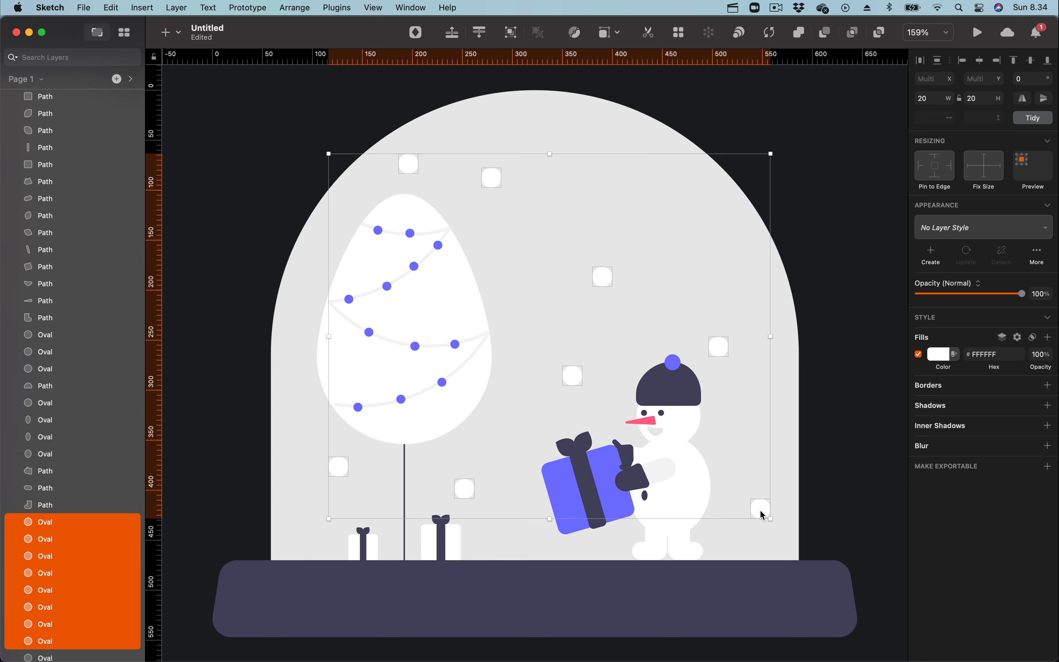
key("Escape")
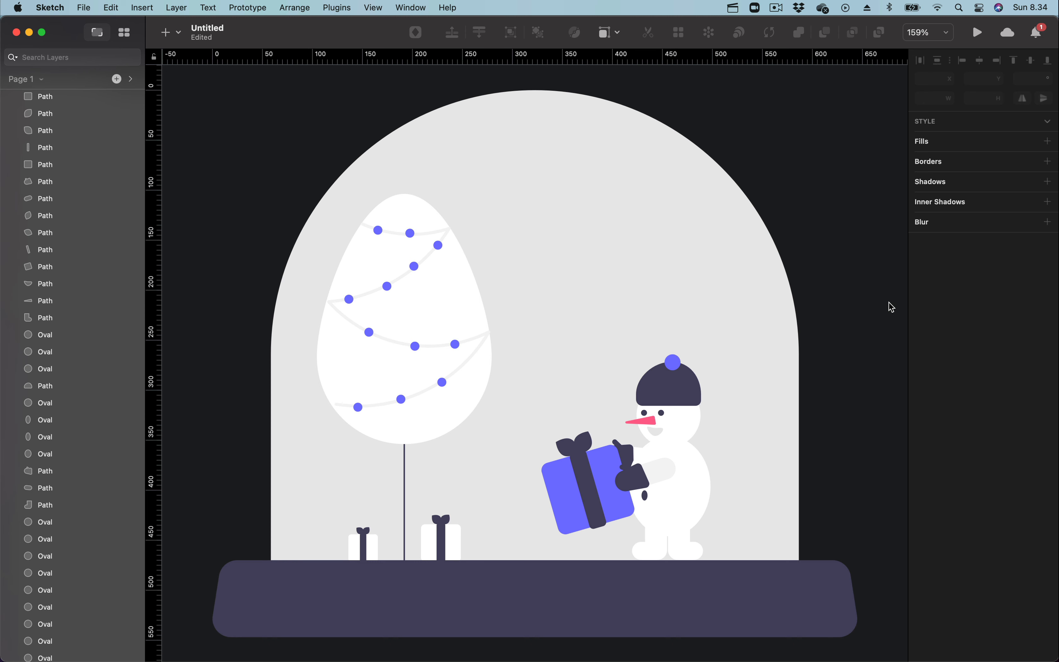
- Switch to Kite and create a new document from the iPad Pro tablet template
mouse_move(440, 650)
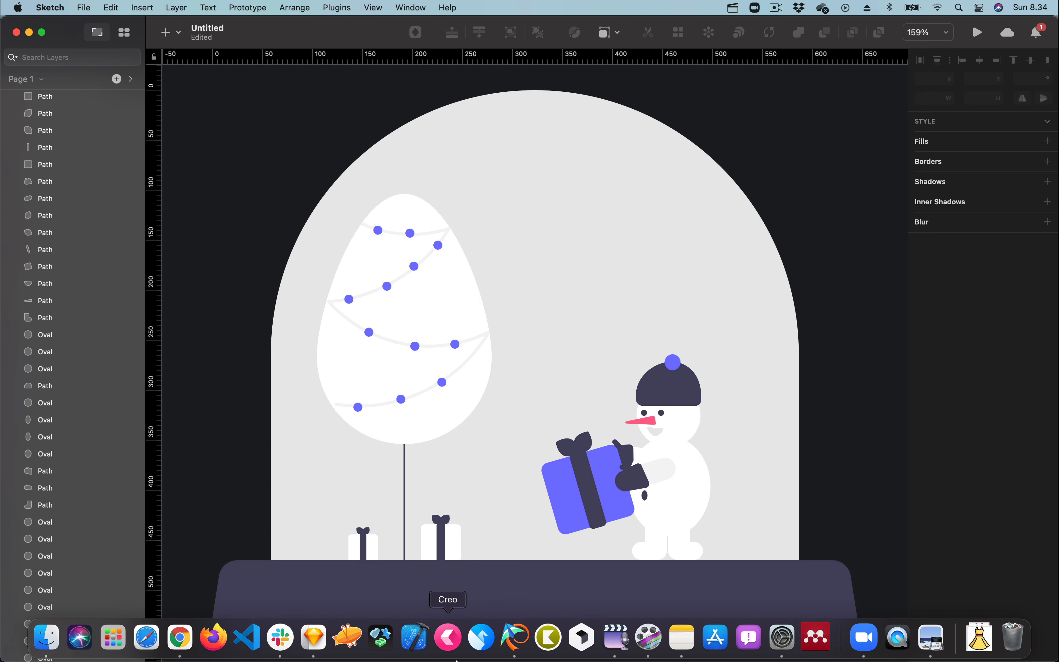
left_click(515, 637)
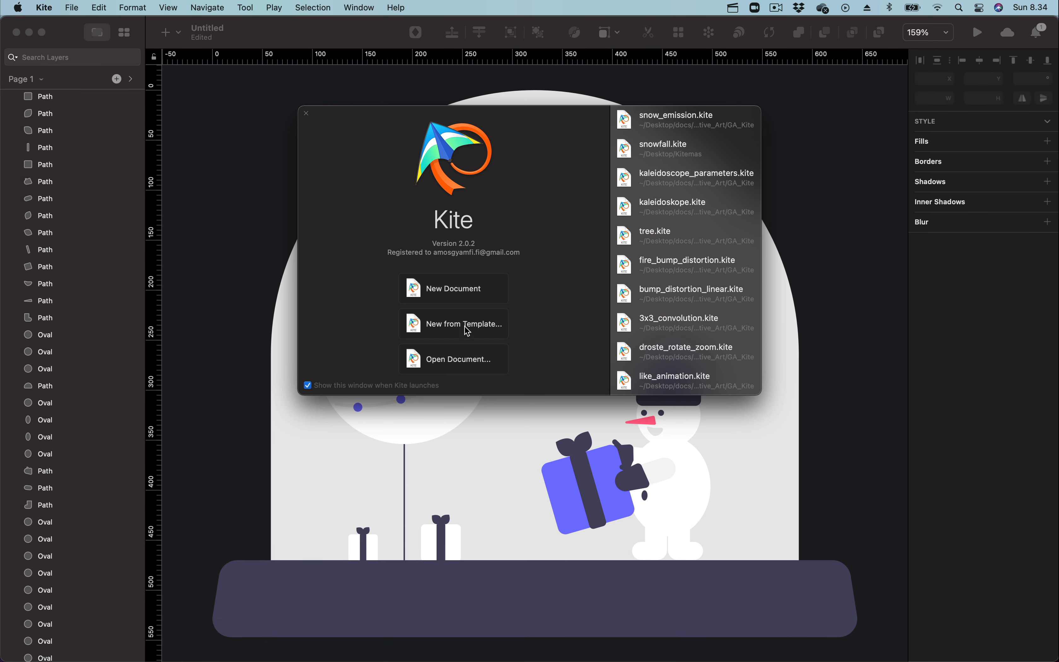
left_click(489, 328)
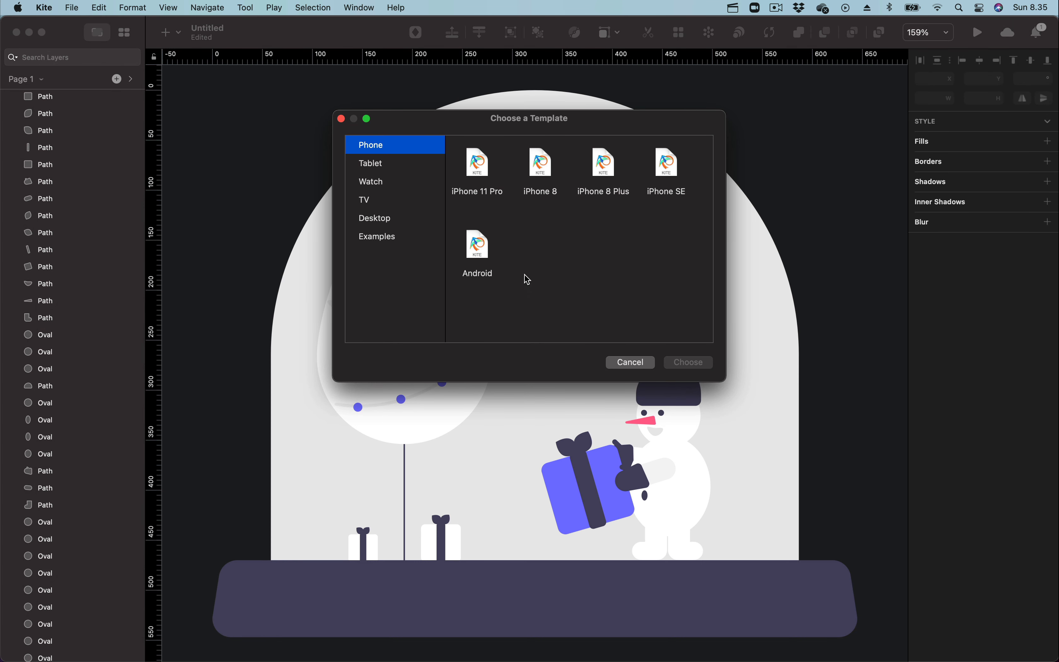
left_click(372, 165)
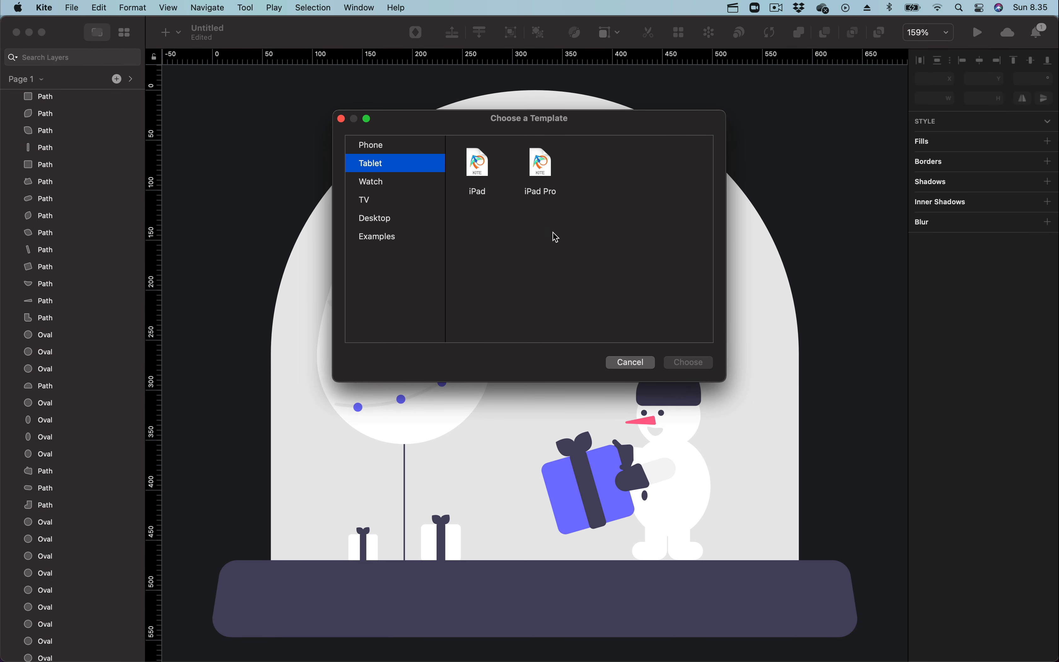
left_click(541, 165)
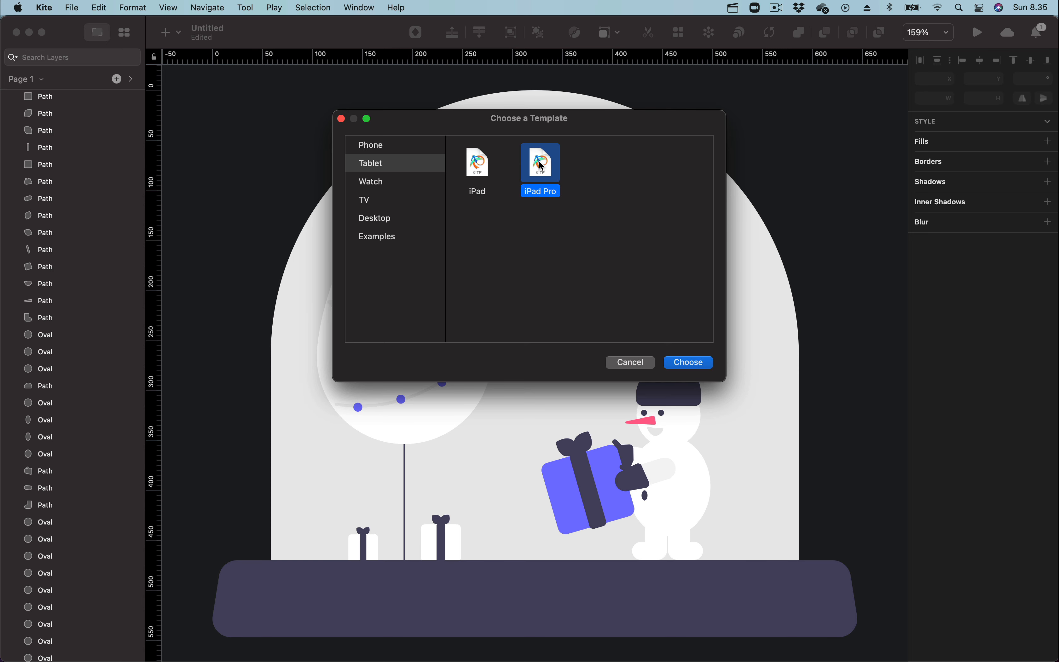
left_click(688, 363)
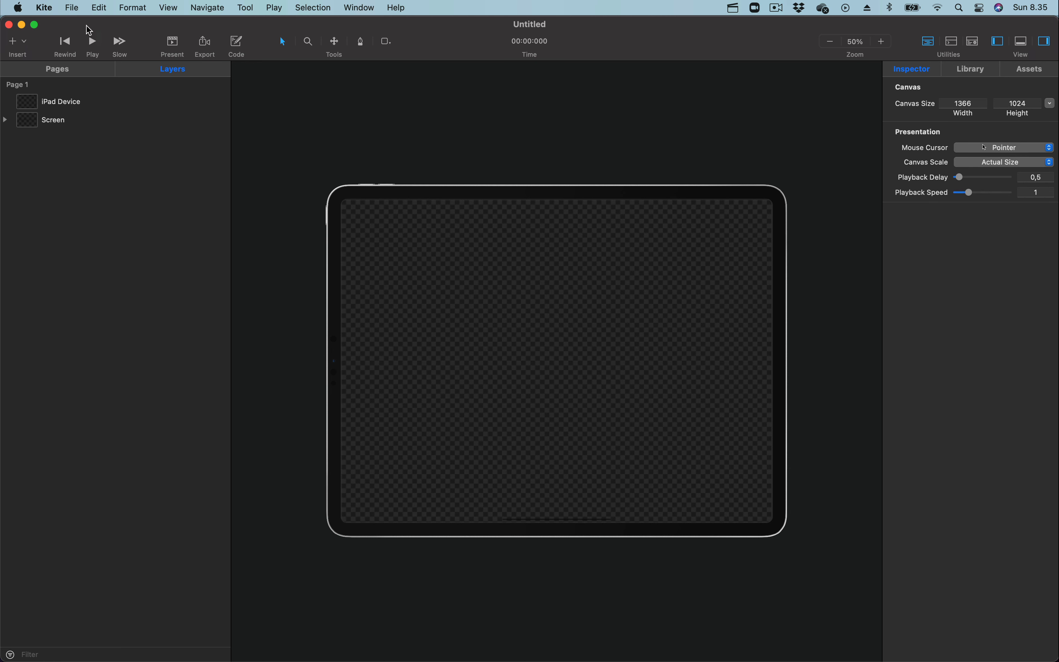
- Import the snow globe artwork from Sketch with the default options and move it to about X 324, Y 228
left_click(72, 13)
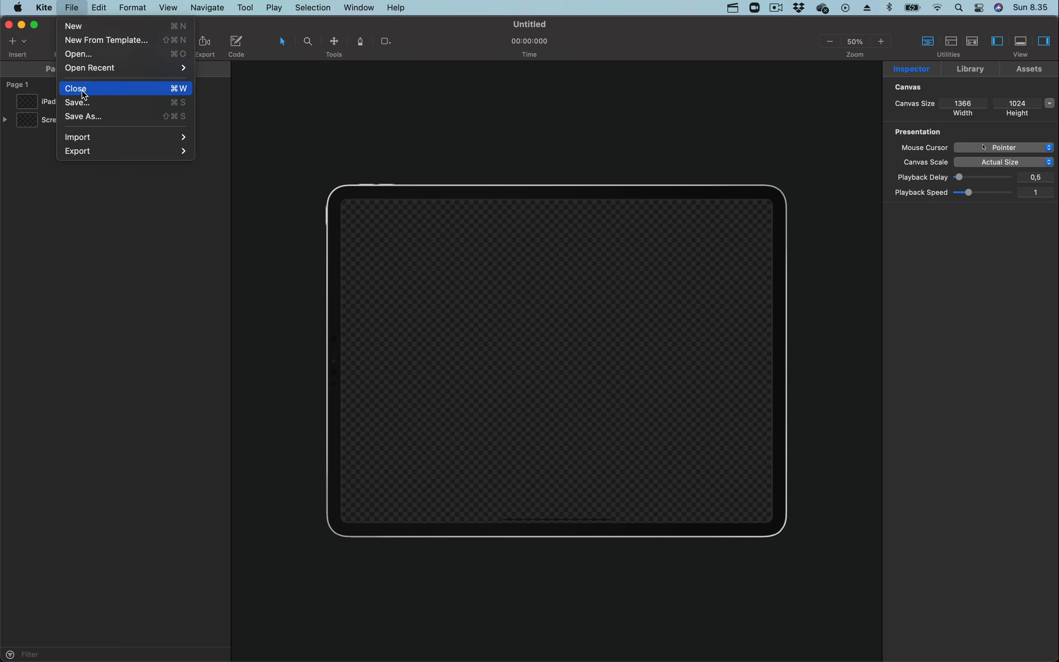
mouse_move(90, 139)
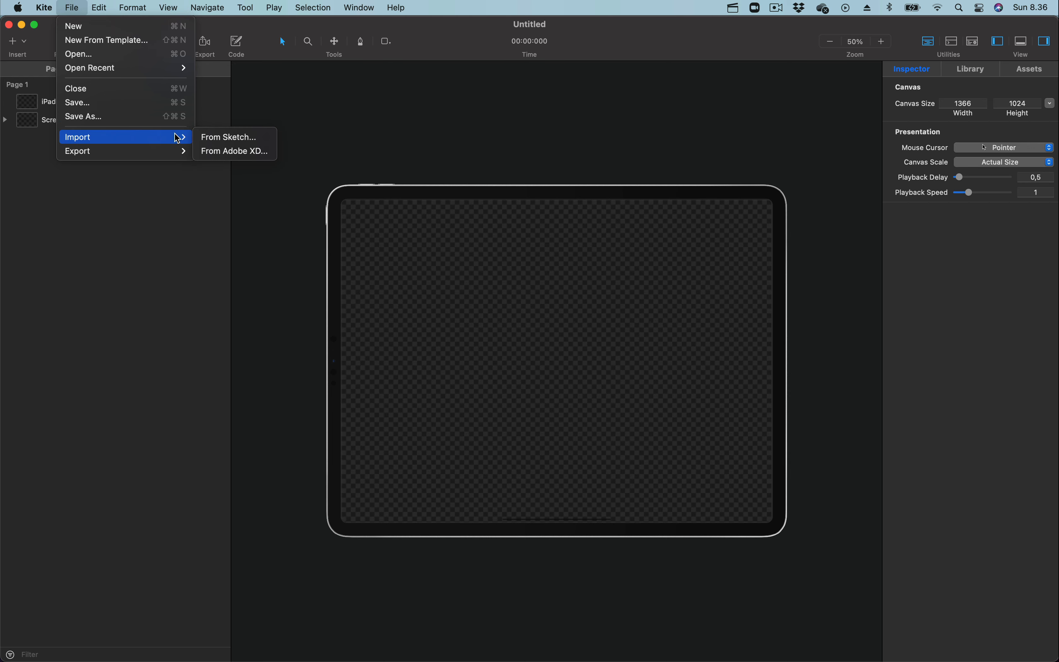
left_click(237, 137)
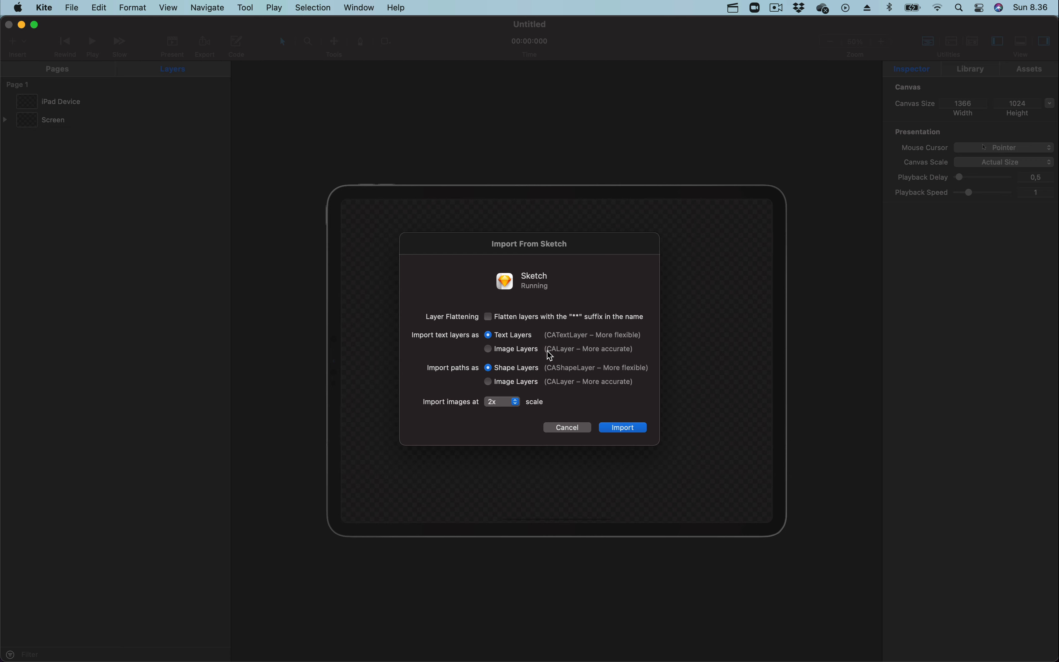
left_click(629, 430)
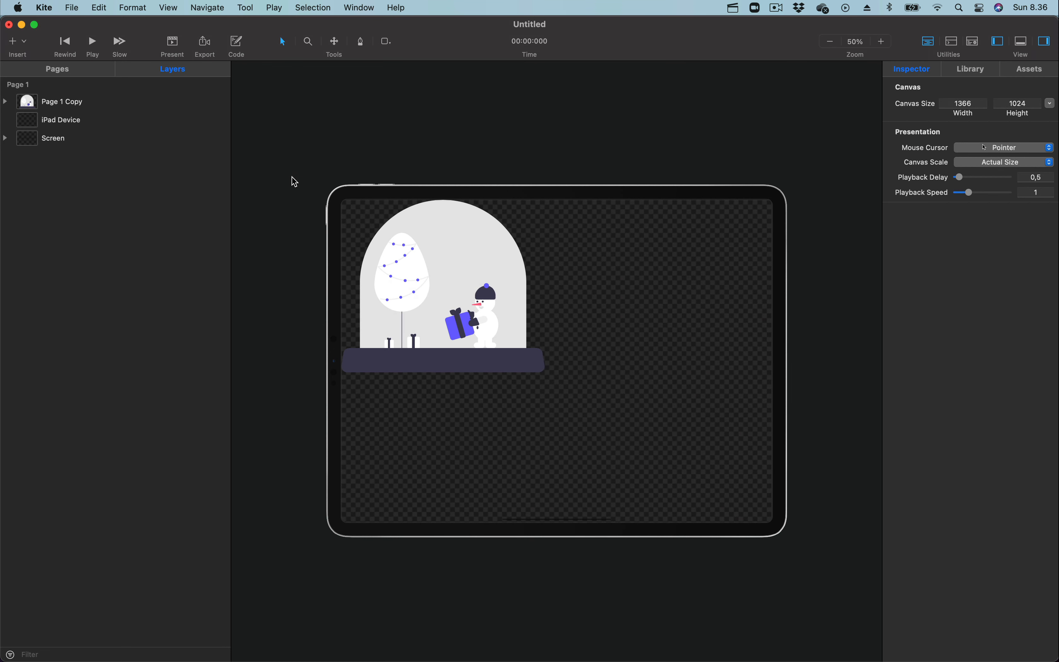
left_click(73, 106)
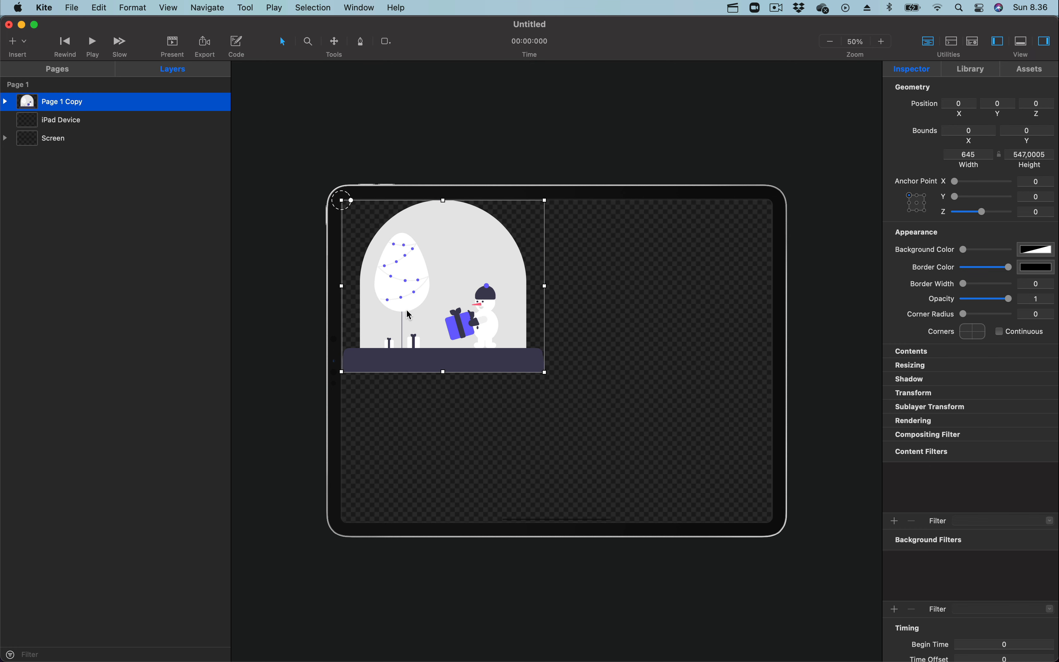
left_click_drag(486, 253, 586, 322)
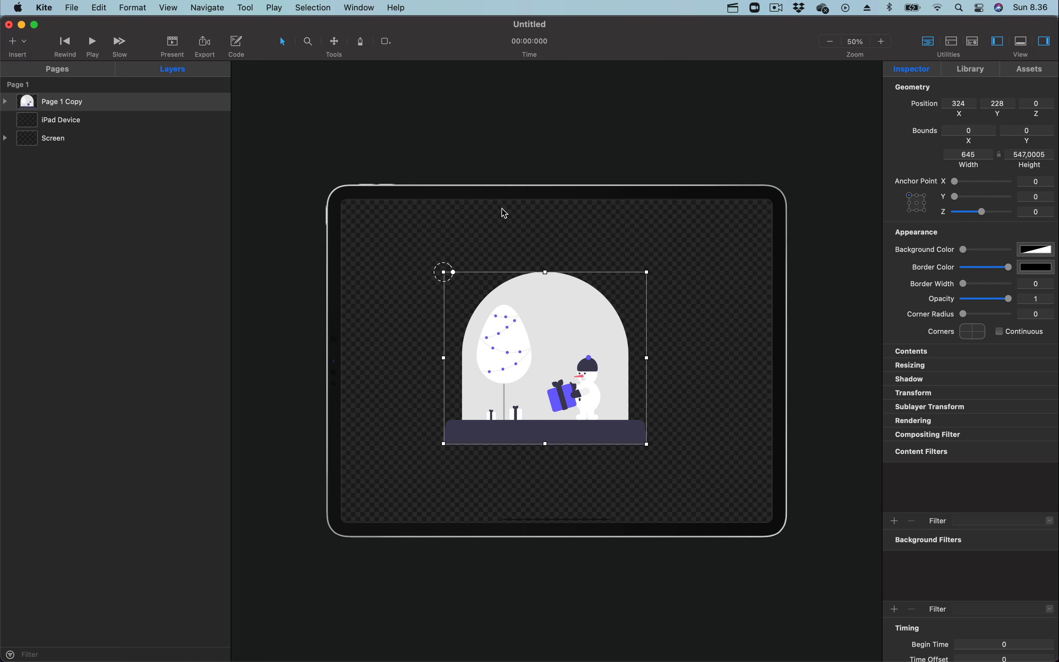
- Make the Screen layer's border colour fully transparent and set its background colour to bright blue
left_click(66, 140)
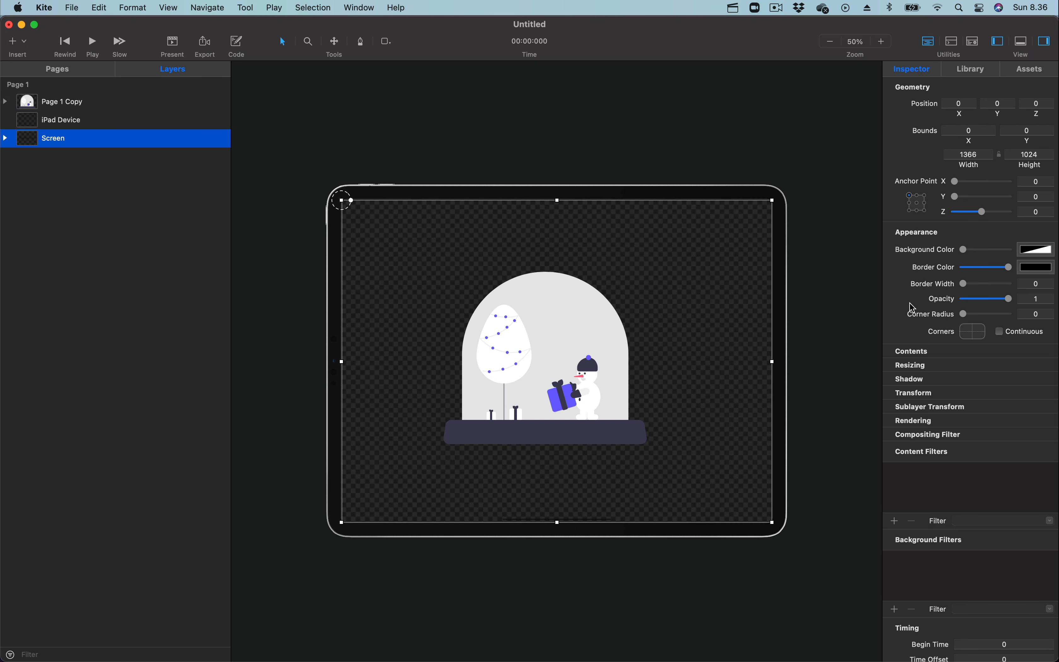
scroll(892, 312, "down", 1)
scroll(893, 313, "up", 1)
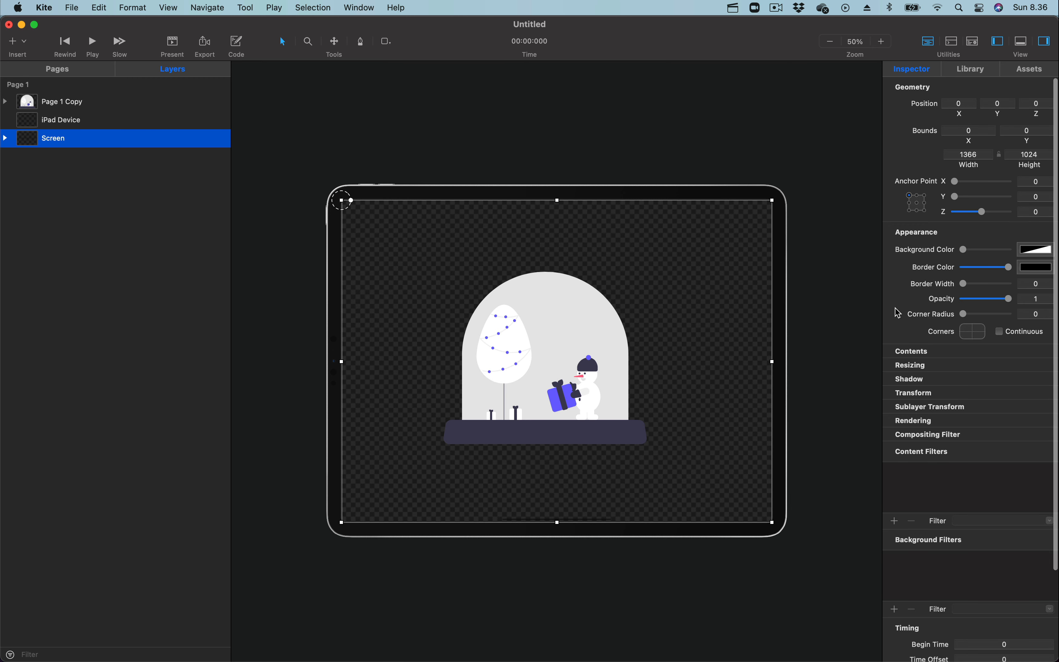
left_click_drag(1016, 269, 964, 267)
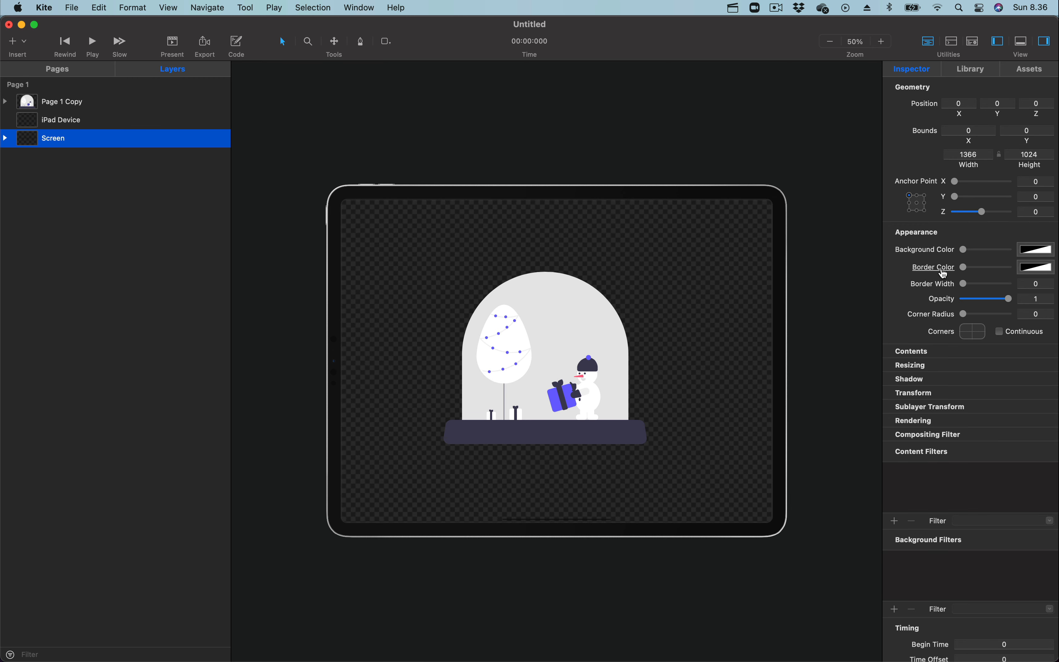
left_click(1033, 250)
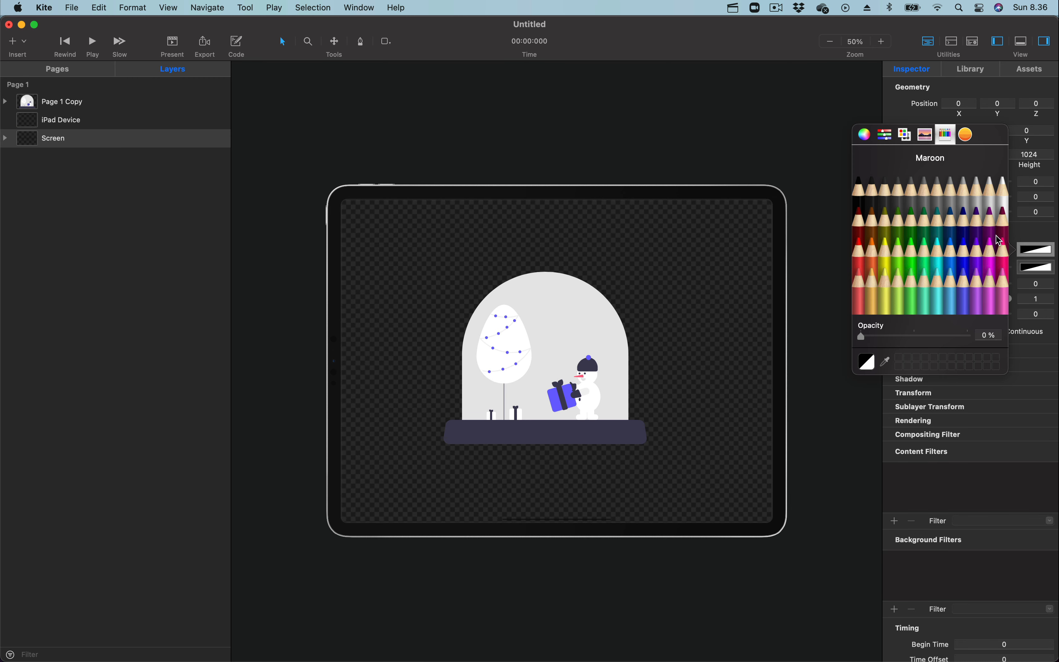
left_click(954, 254)
left_click(540, 119)
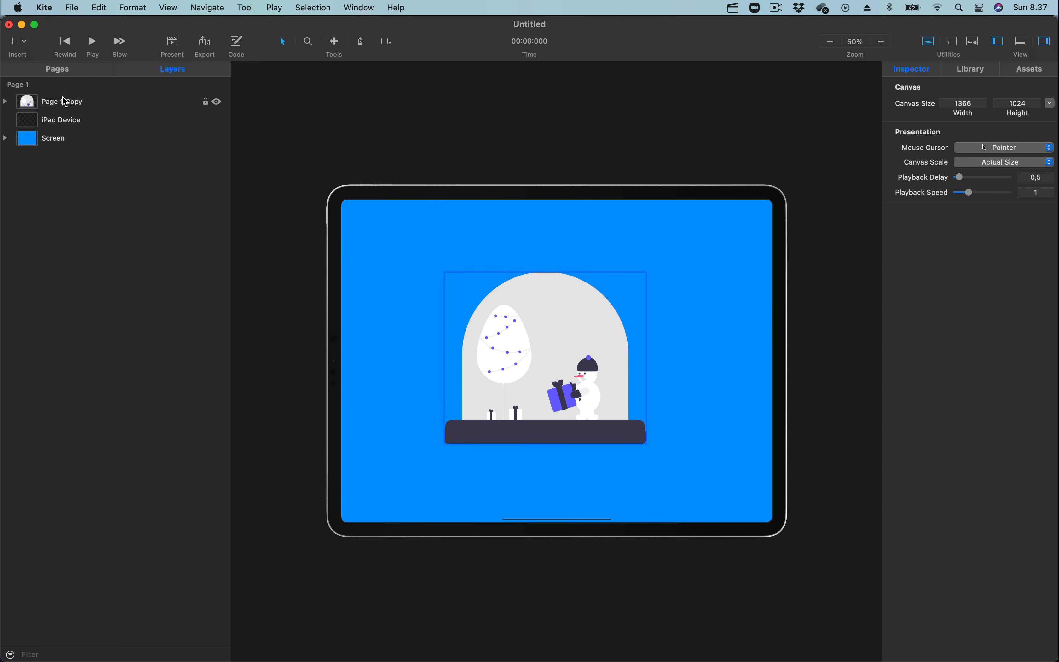
- Rename the grey dome path inside the imported undraw_snow_globe_923j group as background
left_click(65, 104)
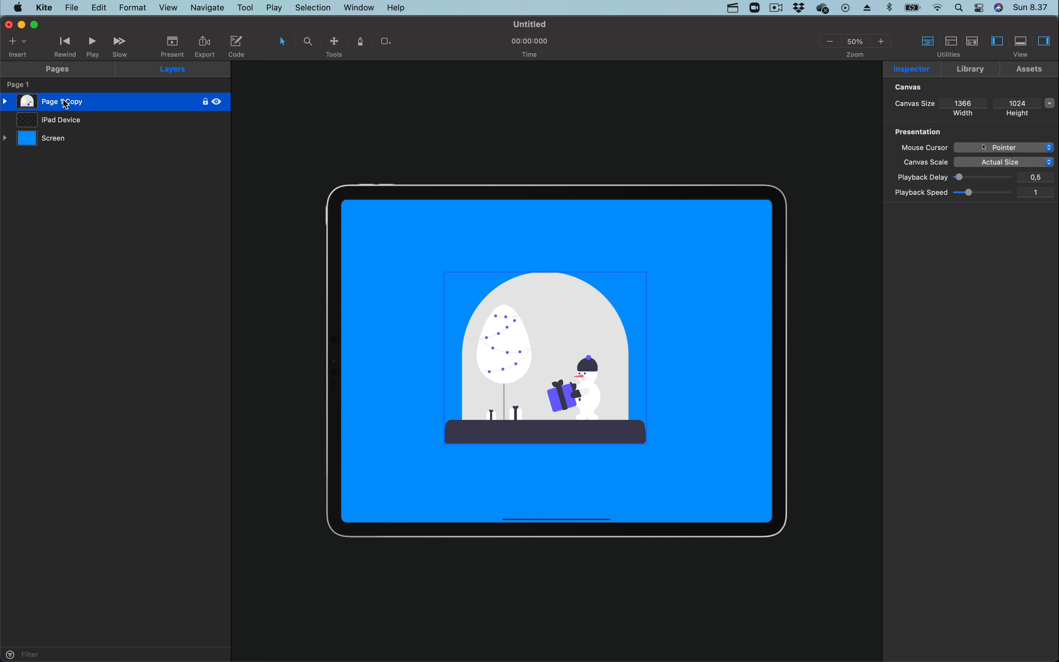
left_click(6, 102)
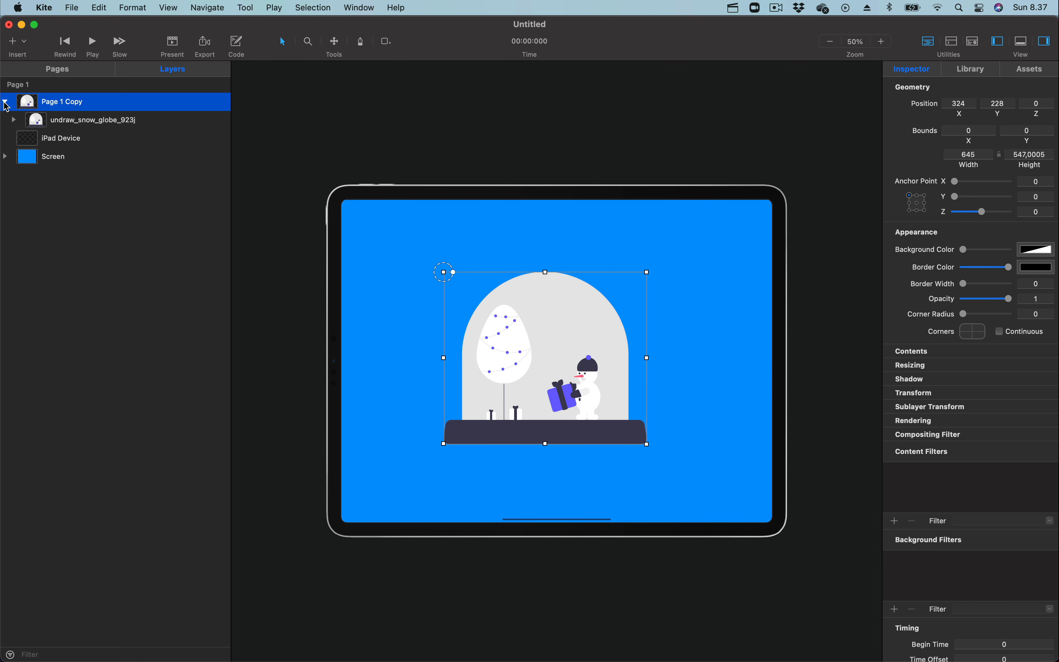
left_click(14, 121)
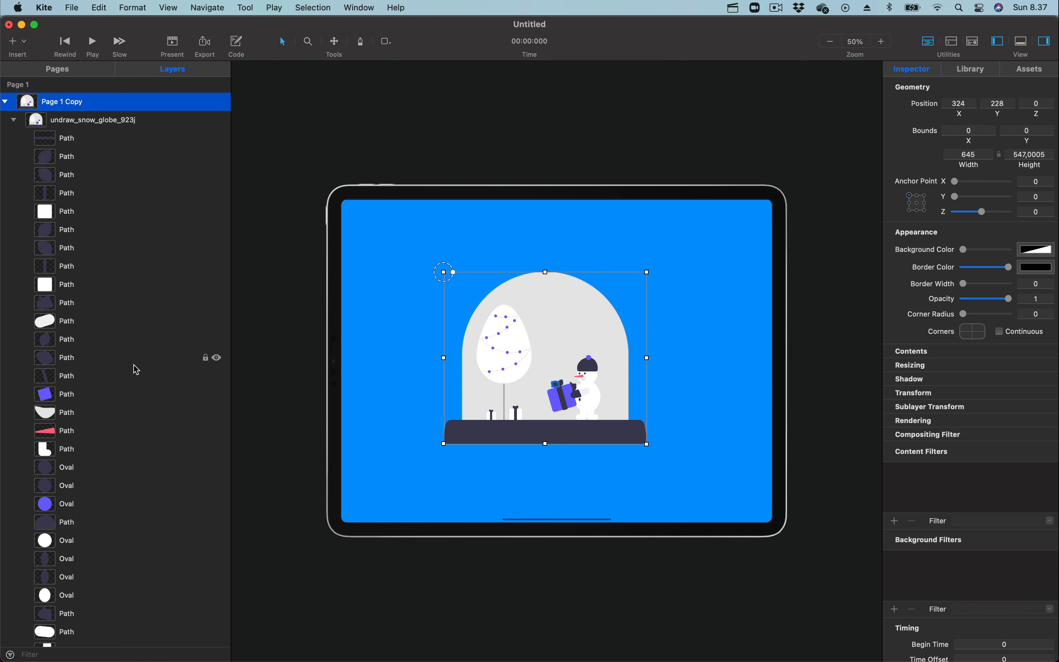
scroll(136, 370, "down", 10)
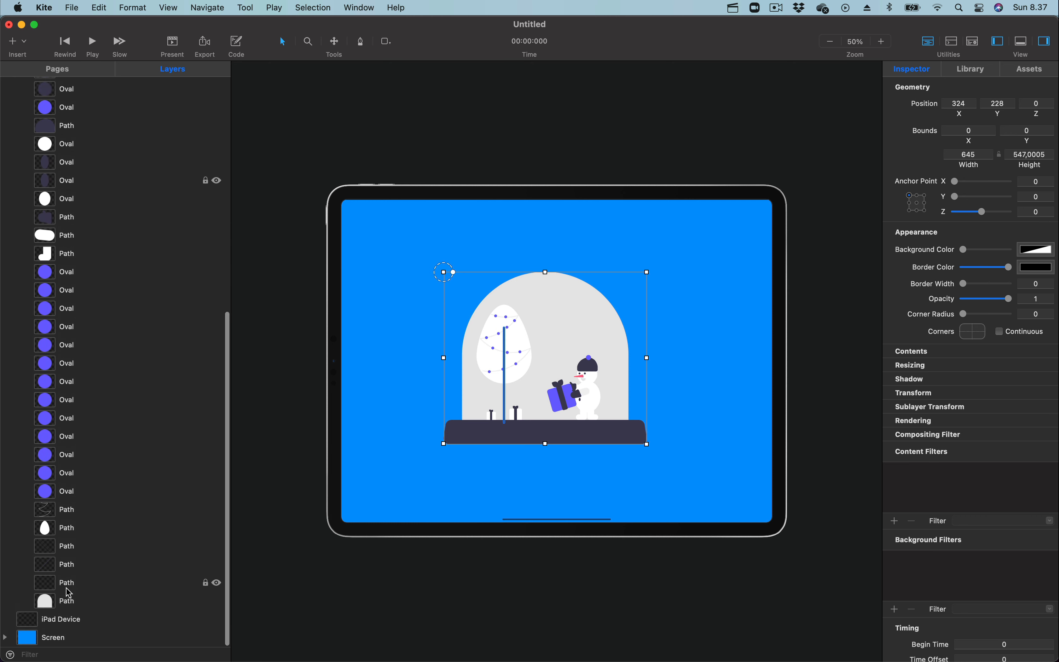
left_click(71, 604)
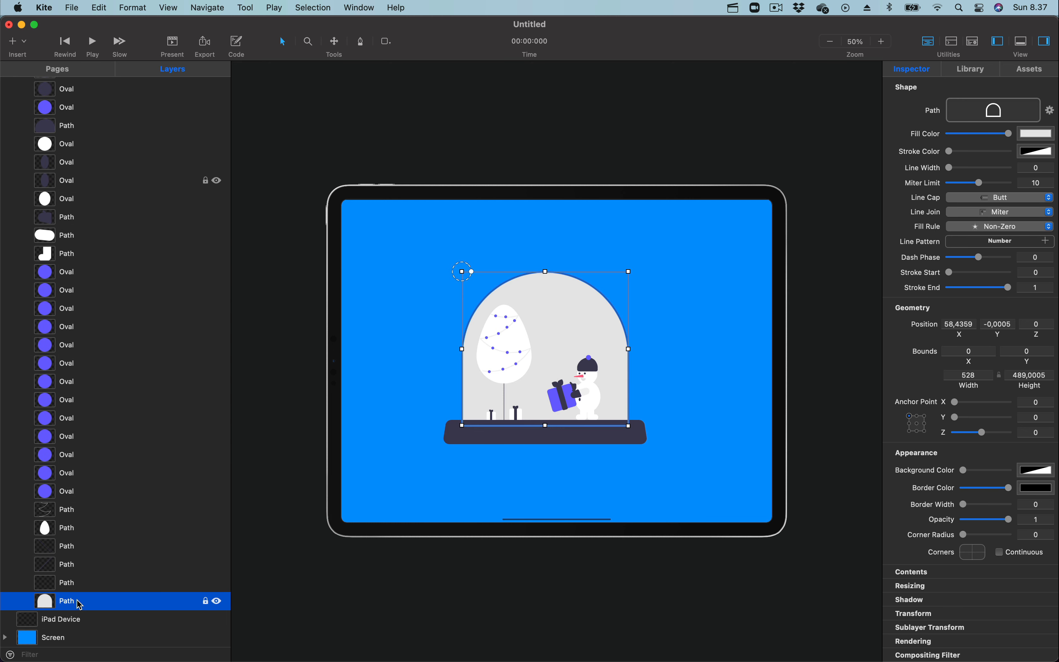
double_click(77, 601)
type("b")
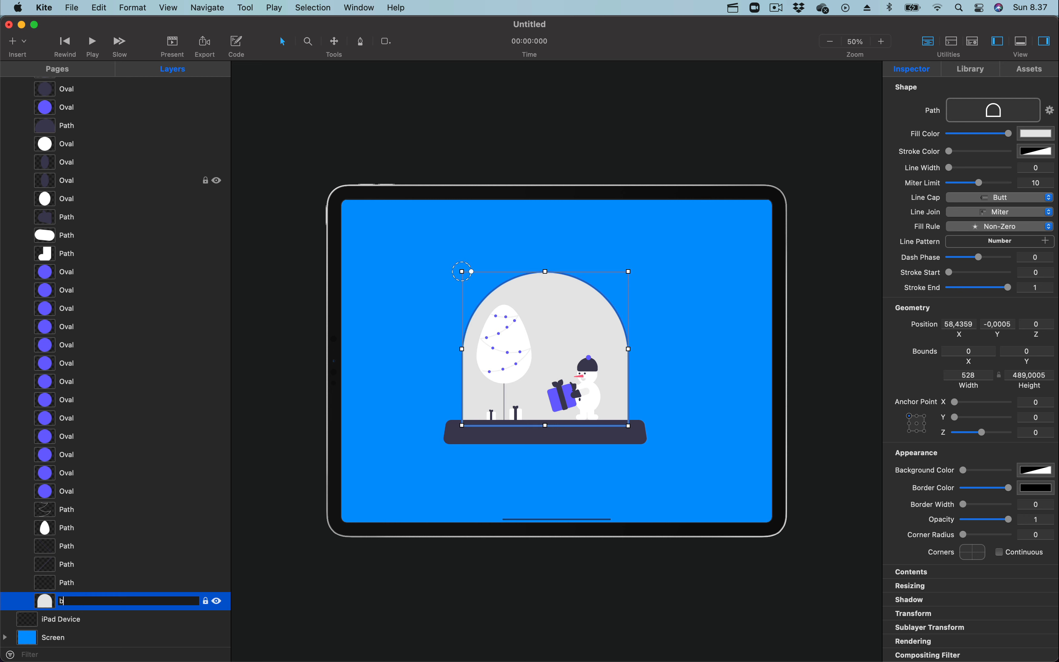
type("ackground")
key("Return")
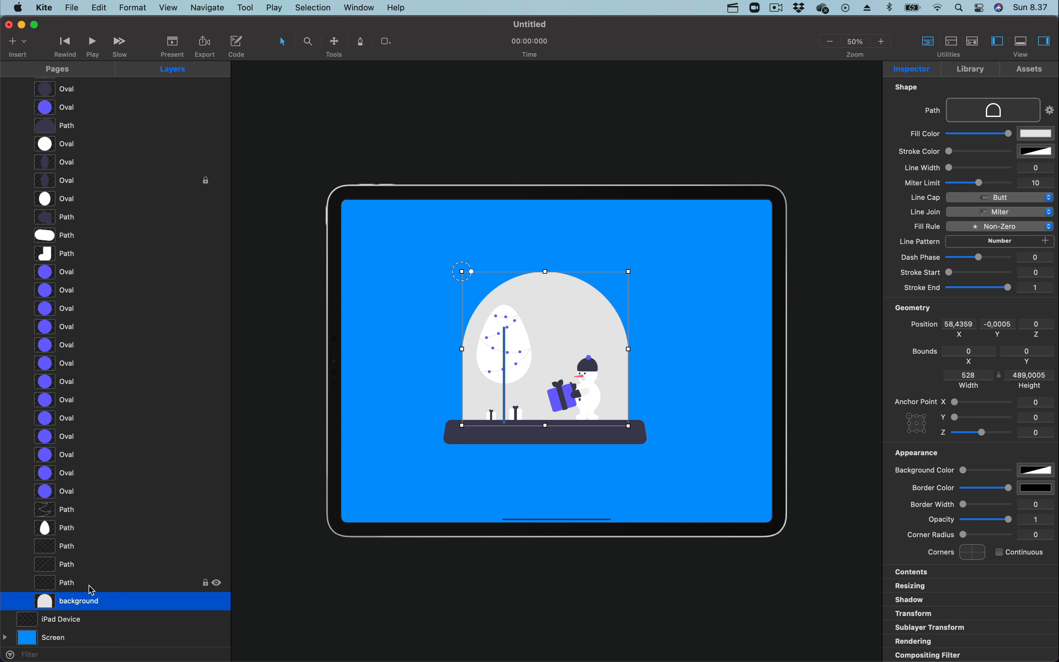
- Add an Emitter from the library as a child of the background layer and preview its particles
left_click(971, 70)
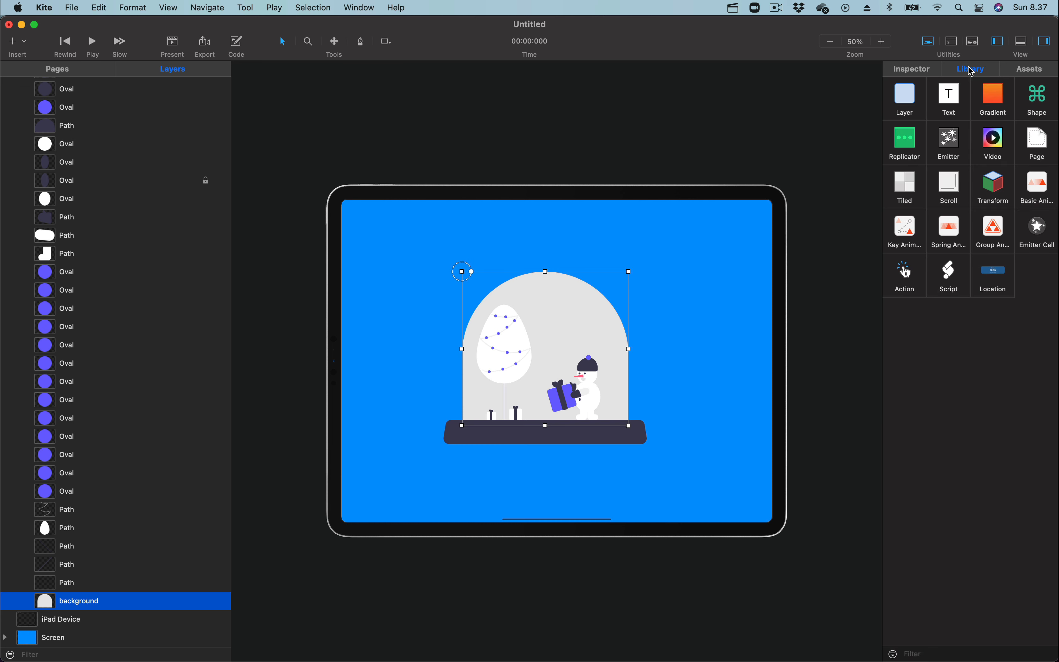
left_click(957, 144)
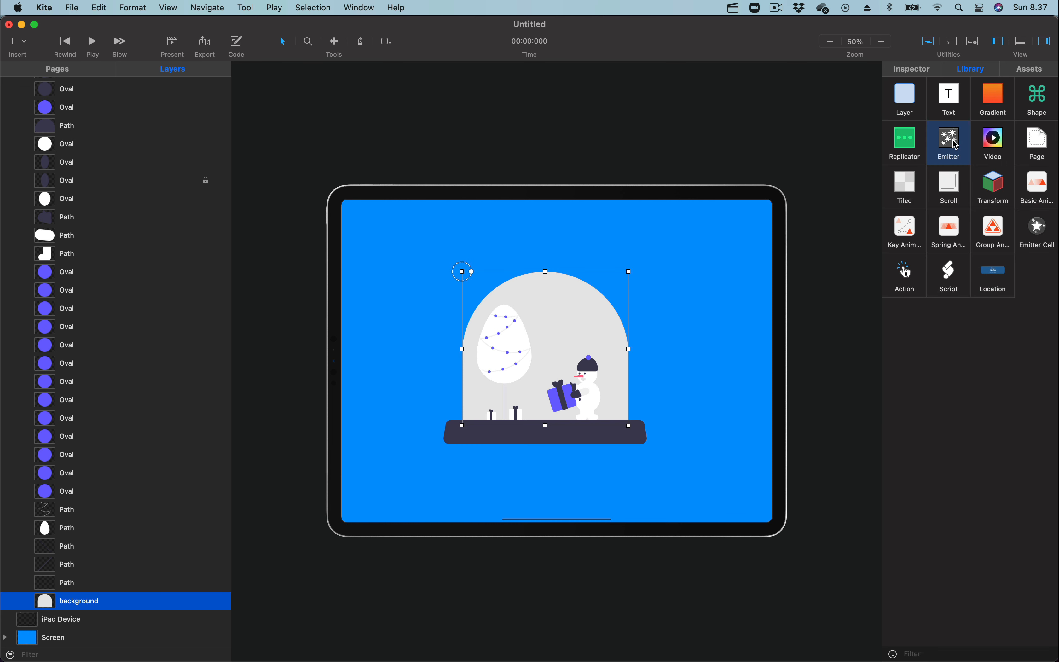
left_click_drag(956, 139, 166, 609)
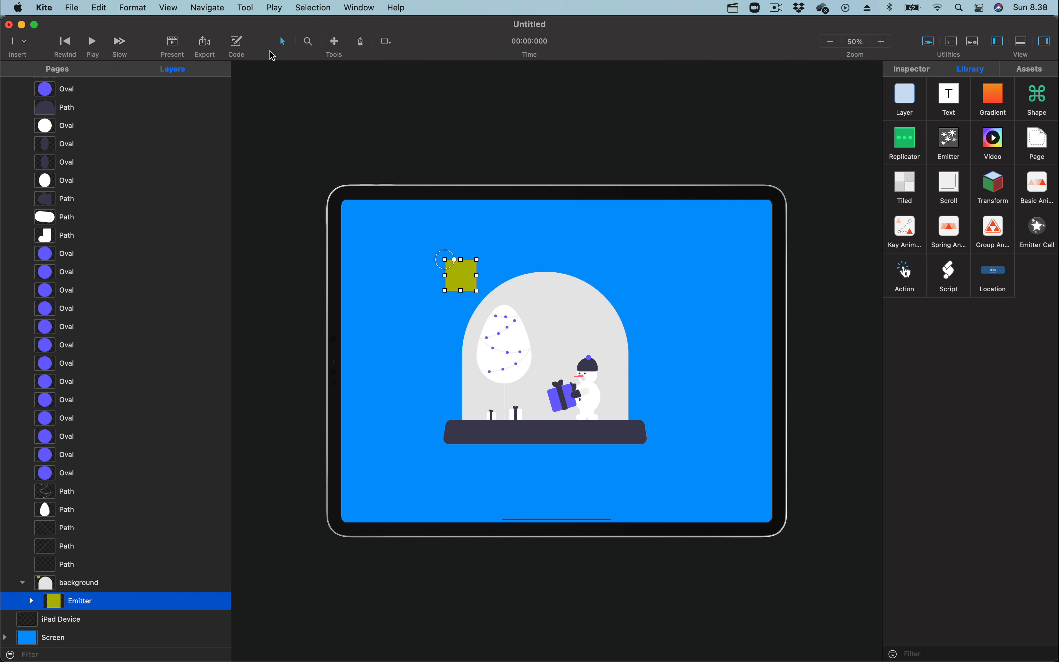
left_click(174, 48)
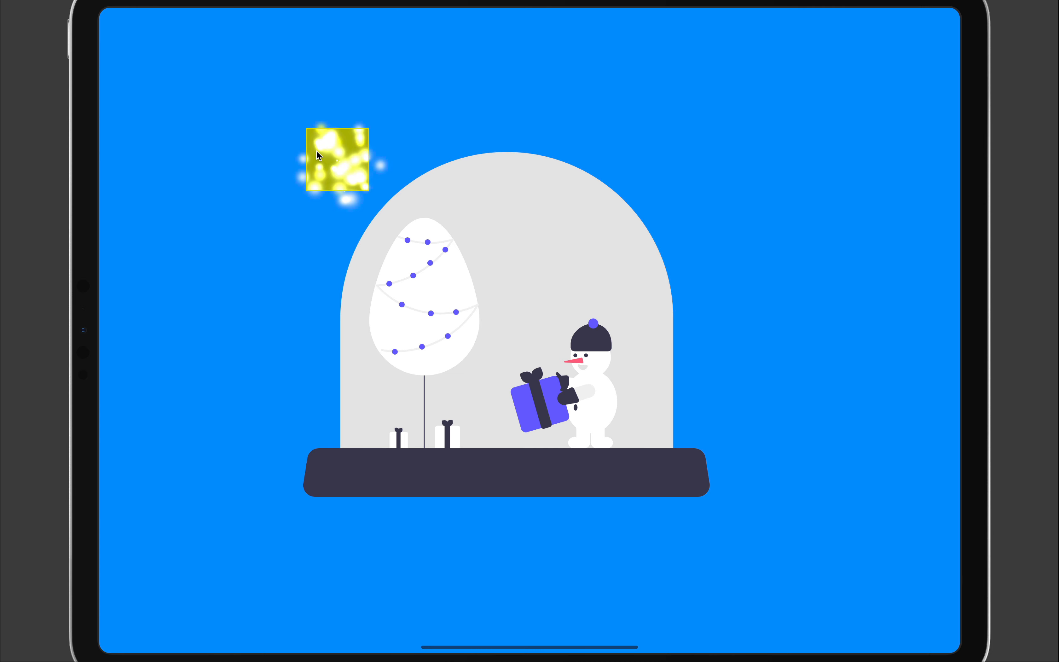
key("Escape")
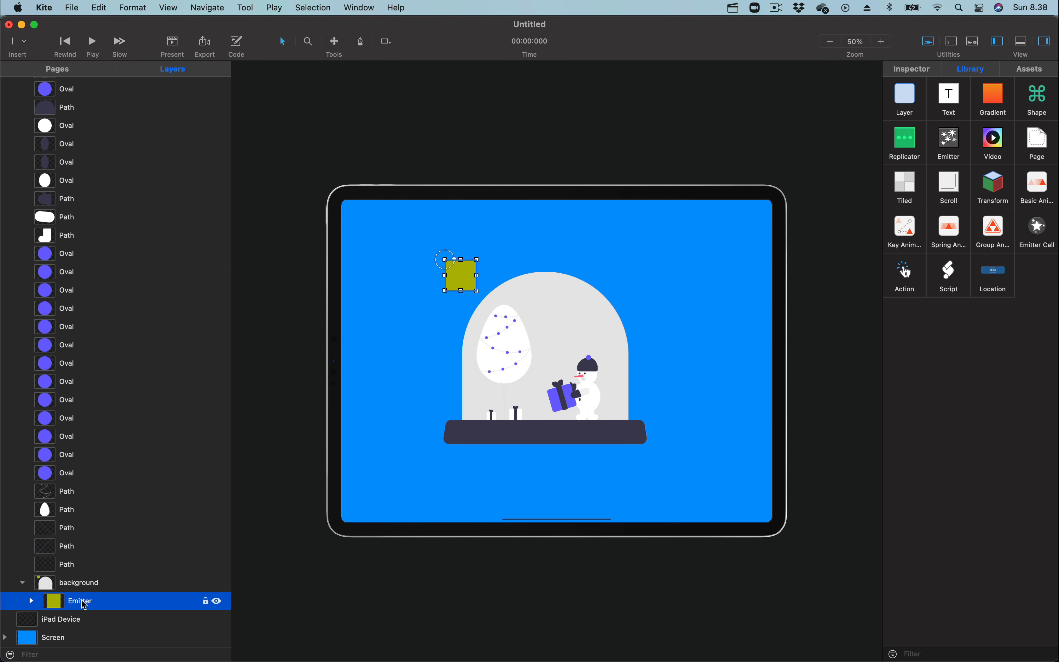
- Expand the Emitter layer and its Emitters group down to the Emitter Cell
left_click(34, 602)
left_click(41, 619)
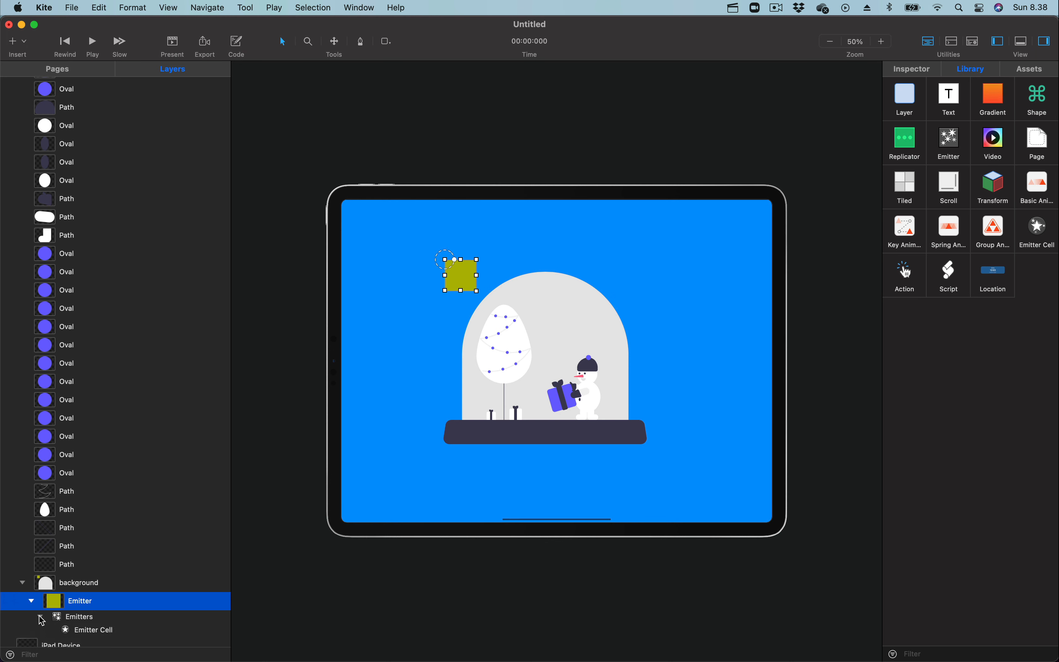
scroll(61, 627, "down", 2)
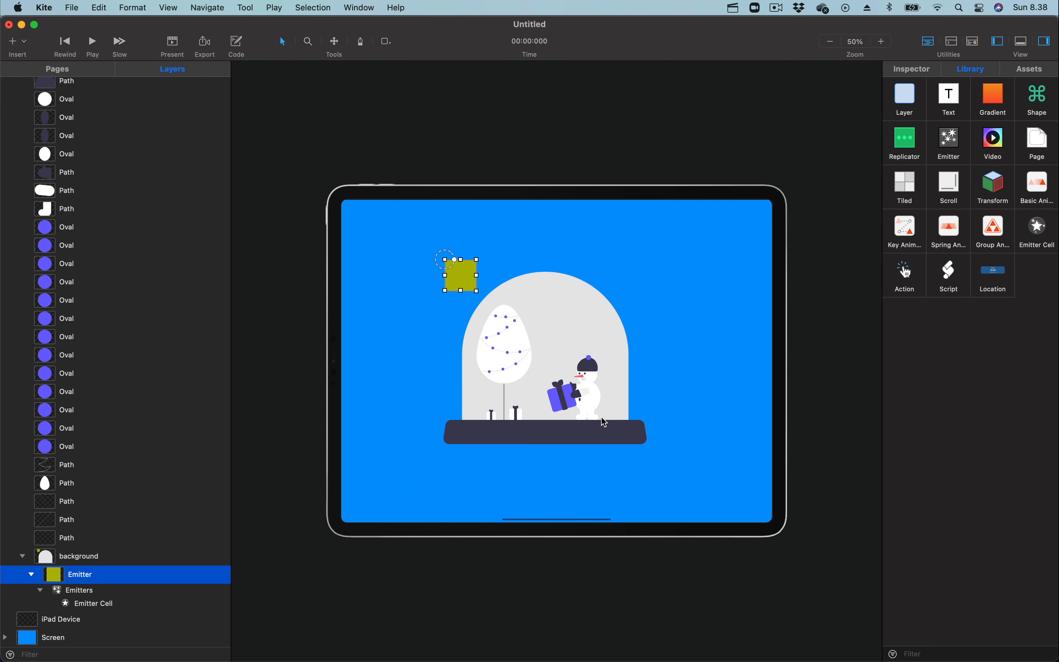
- Set the Emitter's emitter size to 900 wide and 490 high
left_click(916, 71)
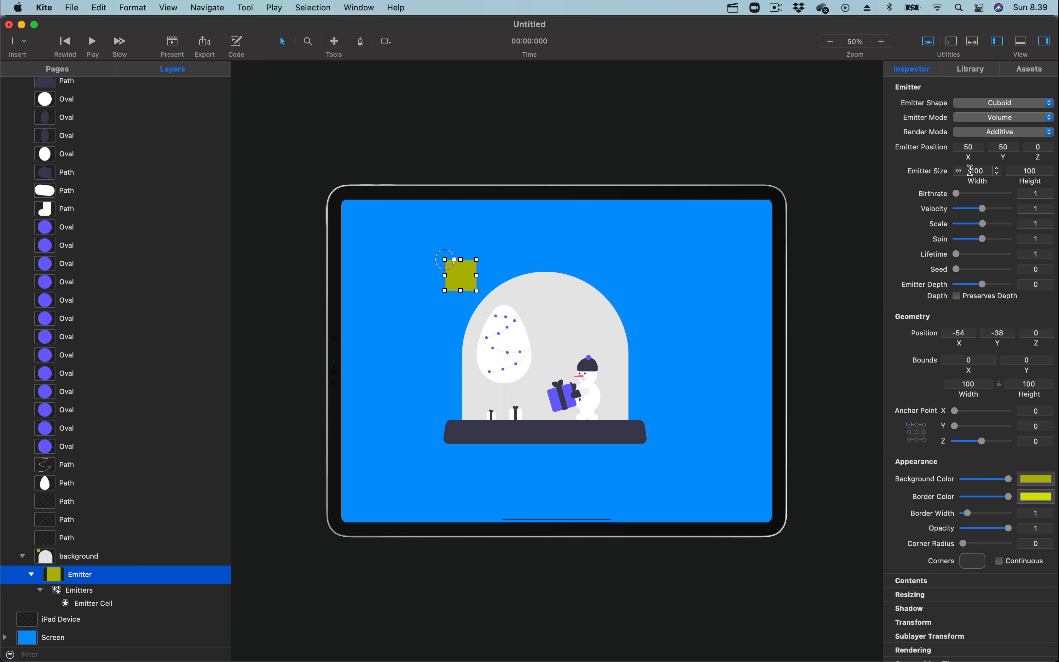
left_click(972, 170)
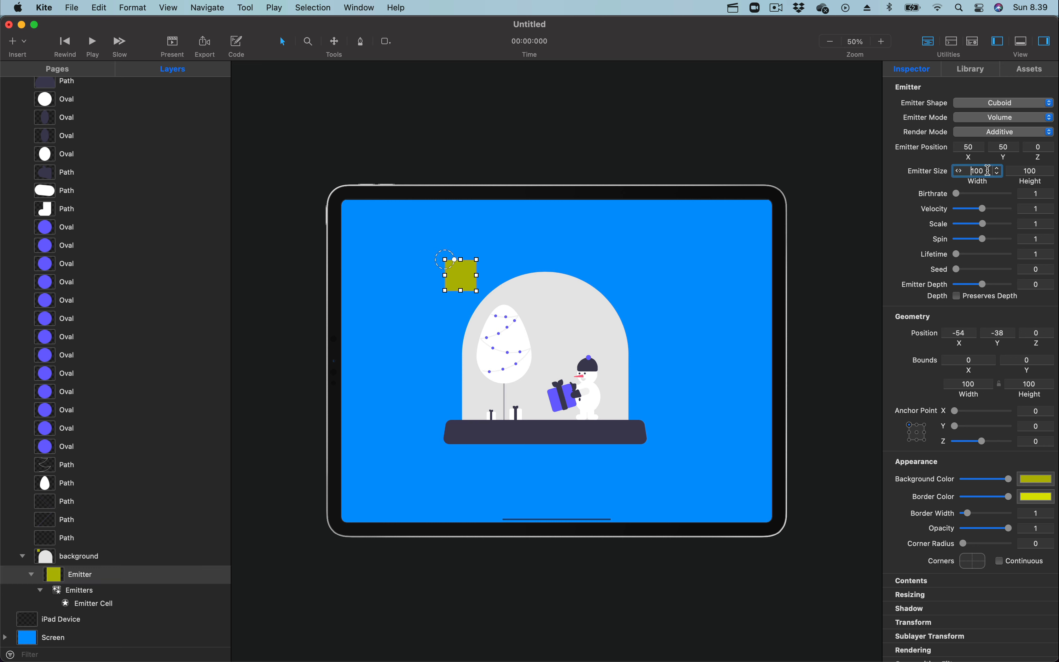
type("900")
left_click(1033, 171)
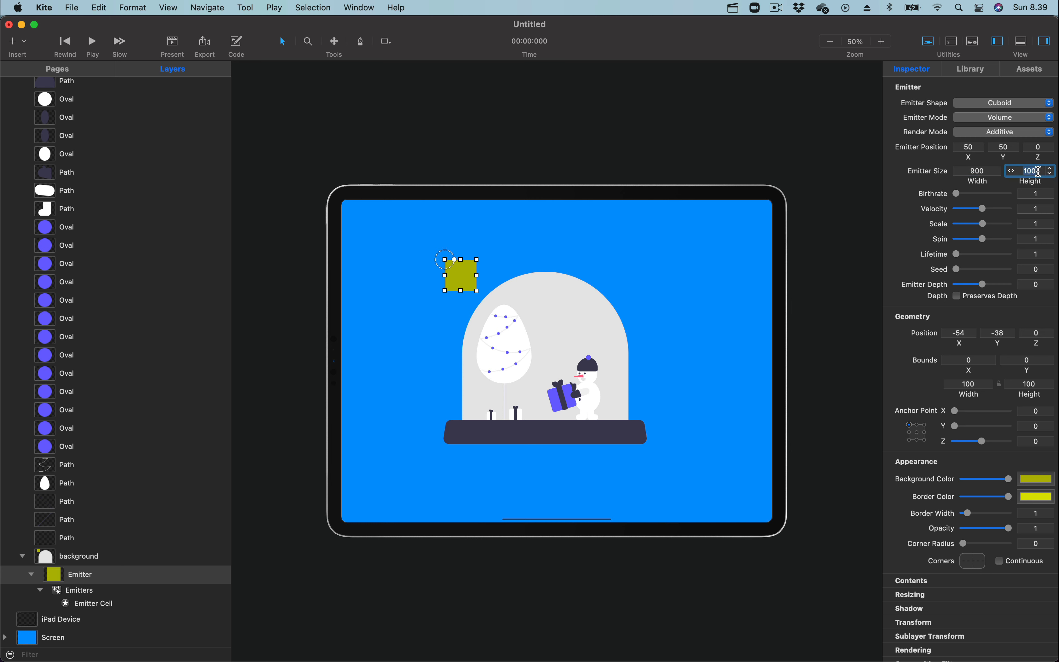
key("BackSpace")
key("BackSpace")
key("BackSpace")
type("490")
key("Return")
- Set the Emitter's birthrate to 10 and its scale to 0,5
left_click(1044, 194)
type("0")
key("Return")
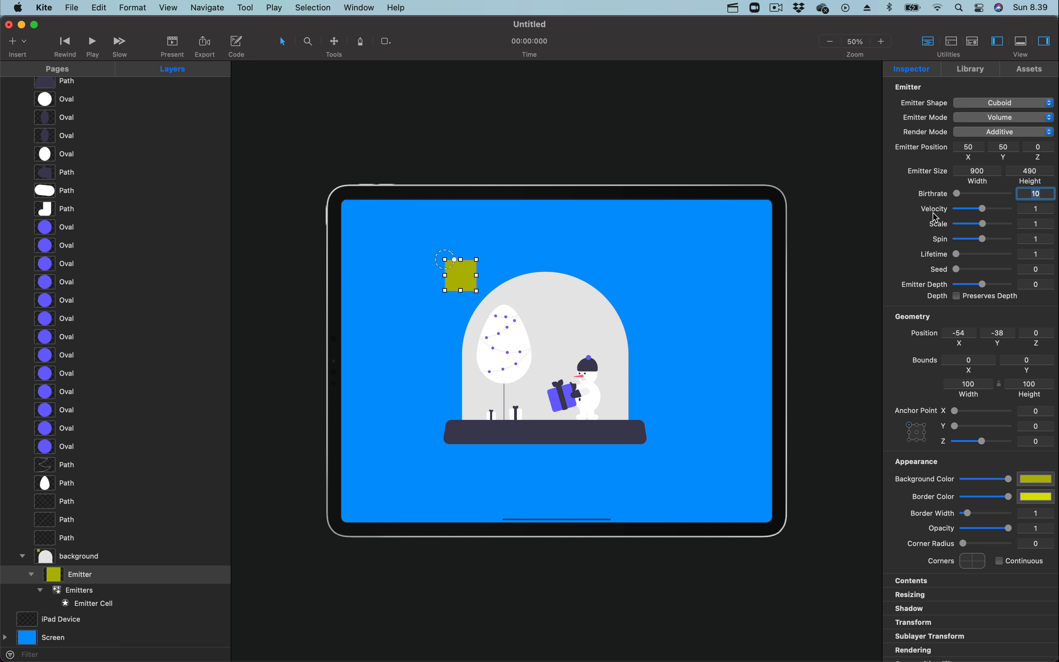
left_click(1033, 222)
type("0,")
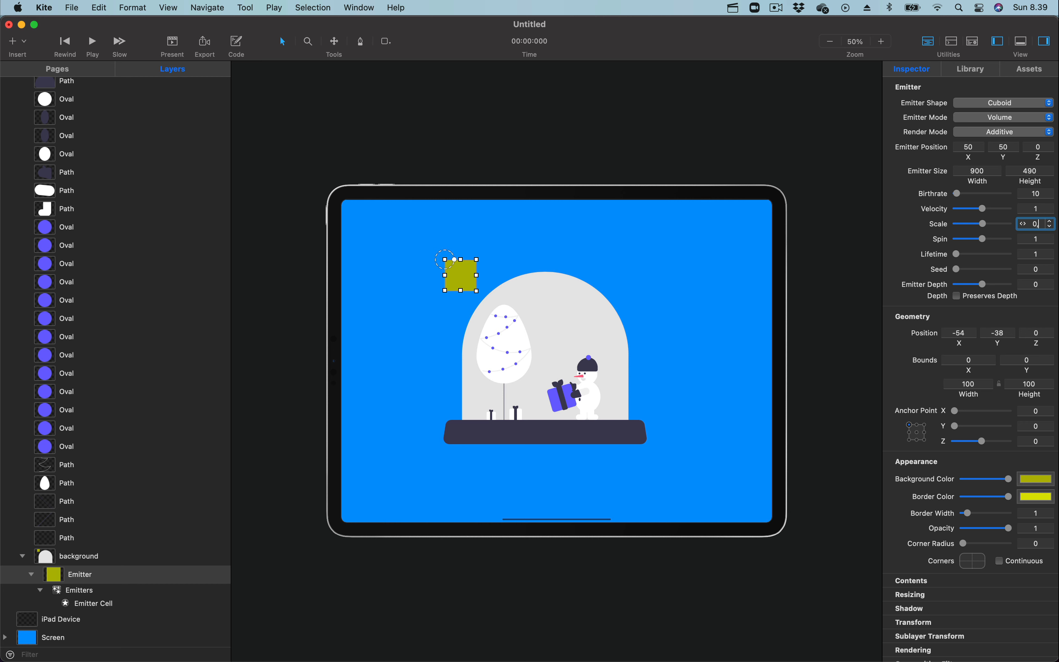
type("5")
key("Return")
- Set the Emitter's spin to 4 and lifetime to 0,5, and preview the particle effect
left_click(1041, 239)
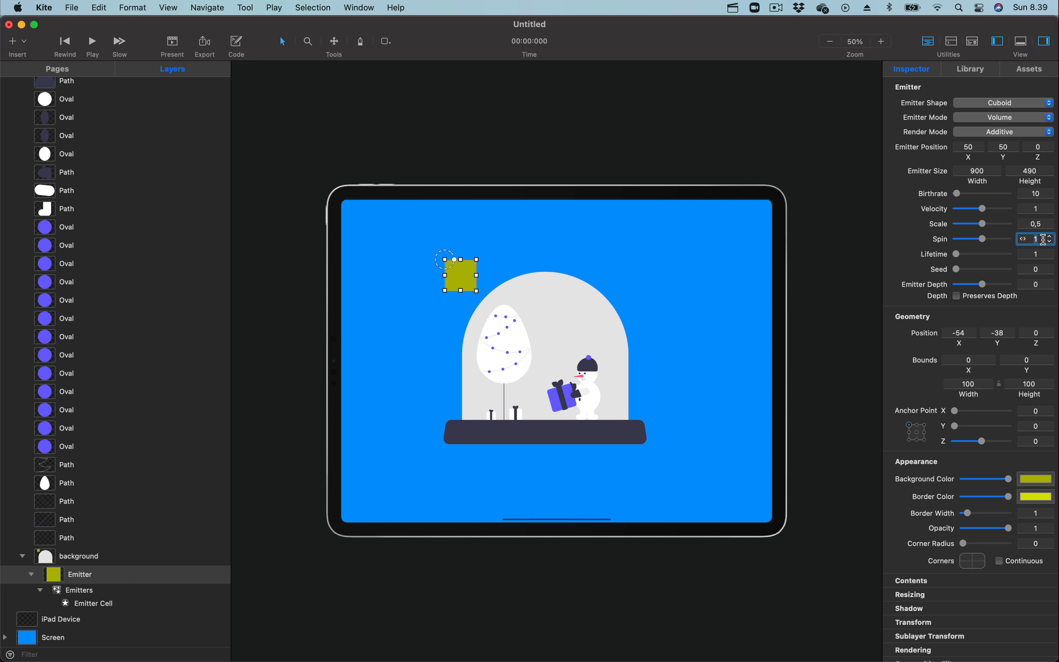
key("Return")
left_click(1035, 253)
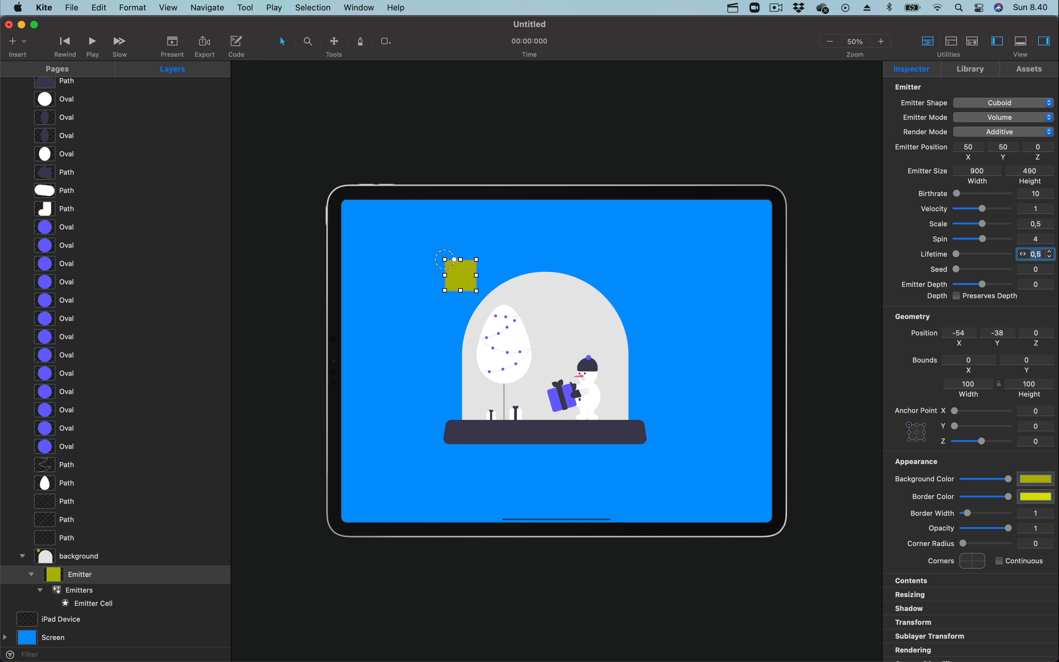
key("Return")
left_click(174, 44)
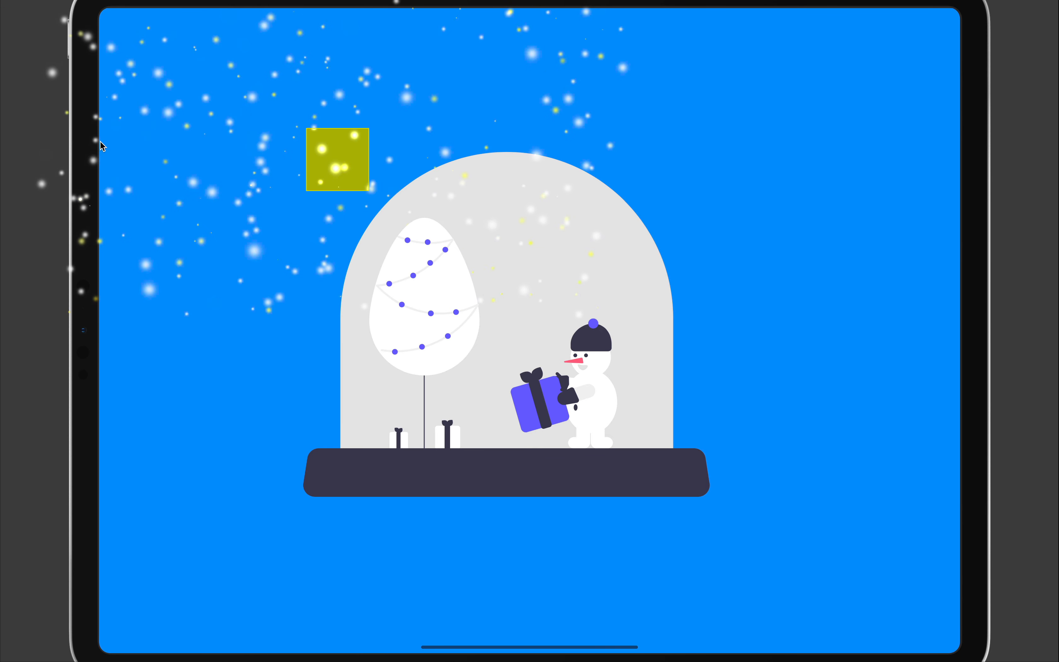
key("Escape")
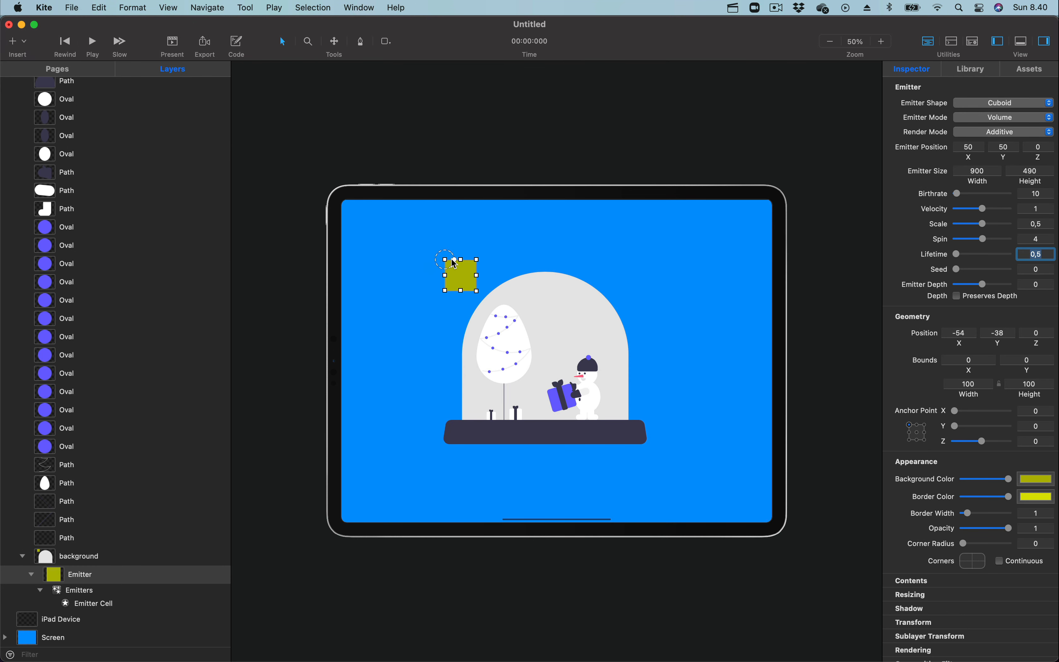
- Make the Emitter's background and border colours fully transparent and preview the snow without its box
scroll(892, 525, "down", 2)
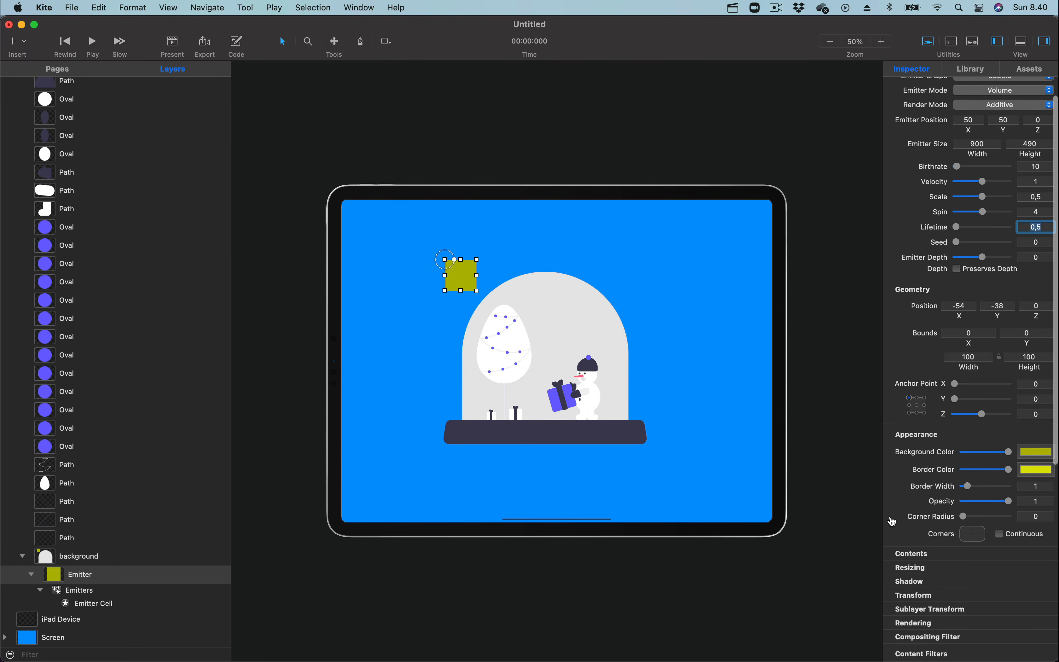
left_click_drag(1009, 450, 956, 469)
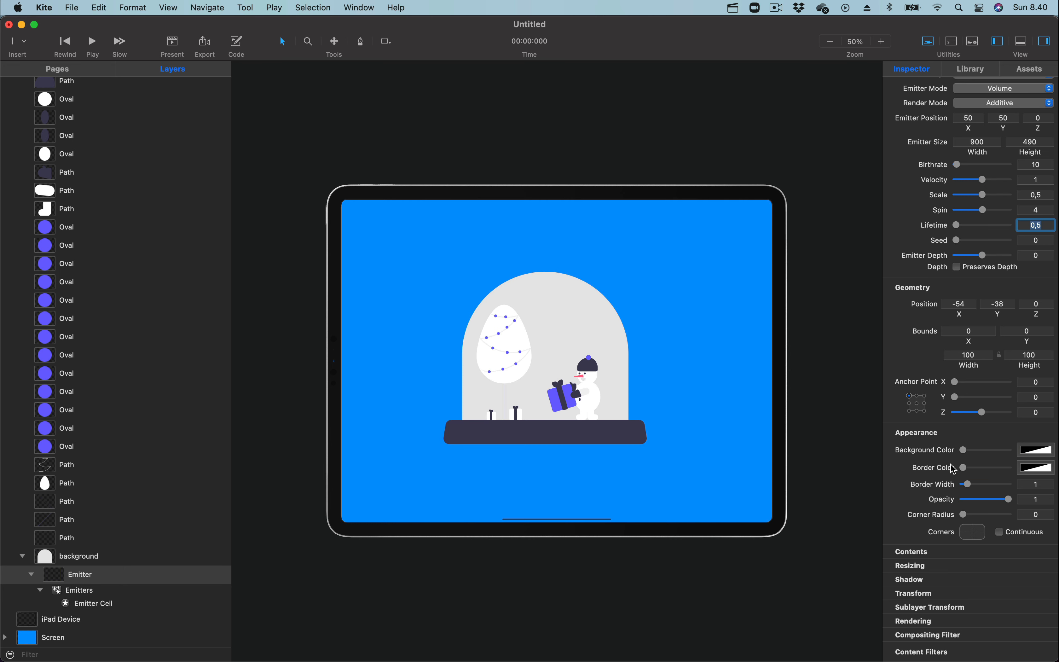
left_click(172, 43)
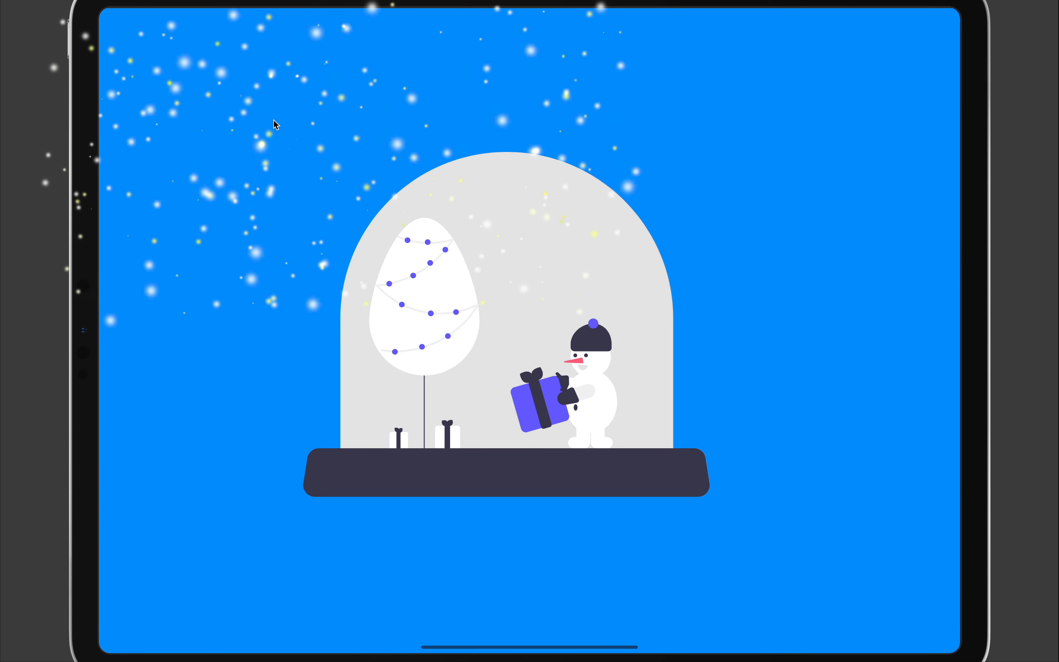
key("Escape")
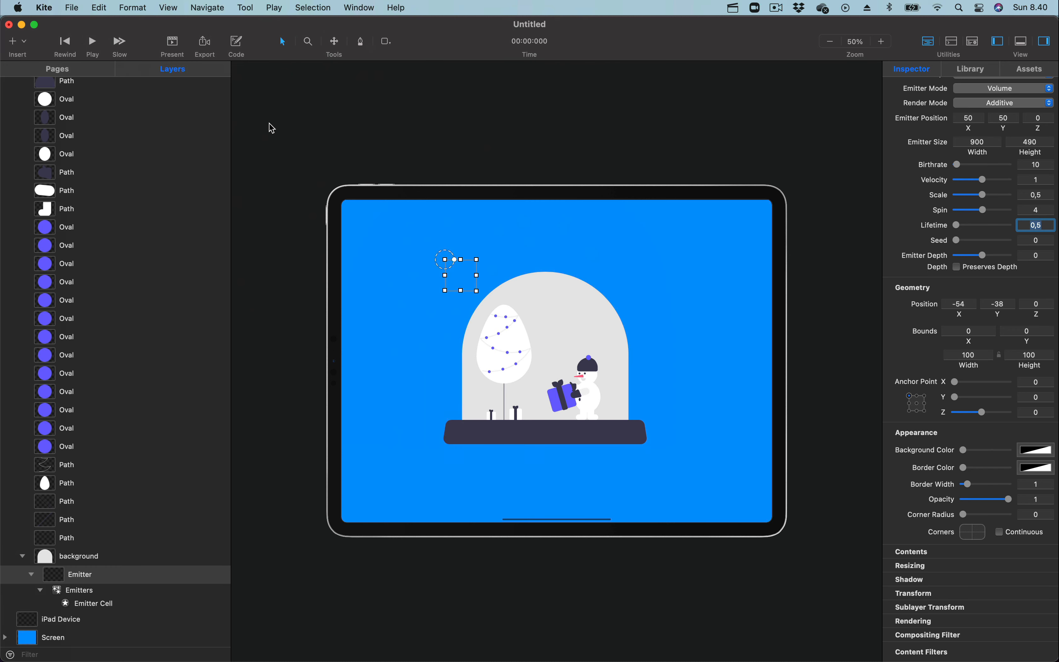
- Set the Emitter Cell's birthrate to 20
left_click(98, 603)
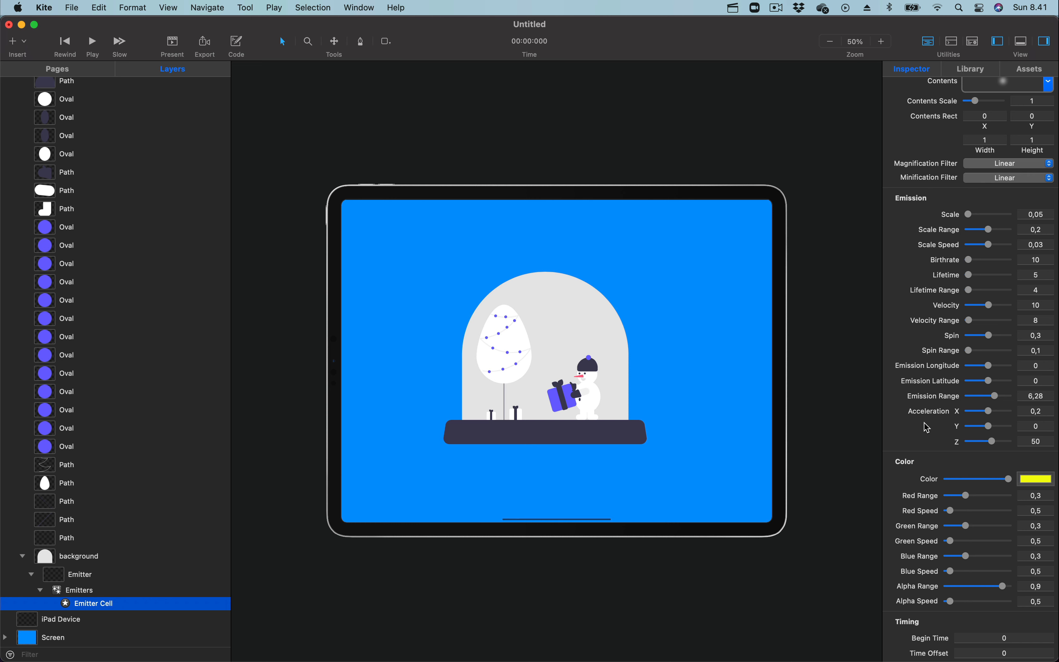
left_click(1038, 259)
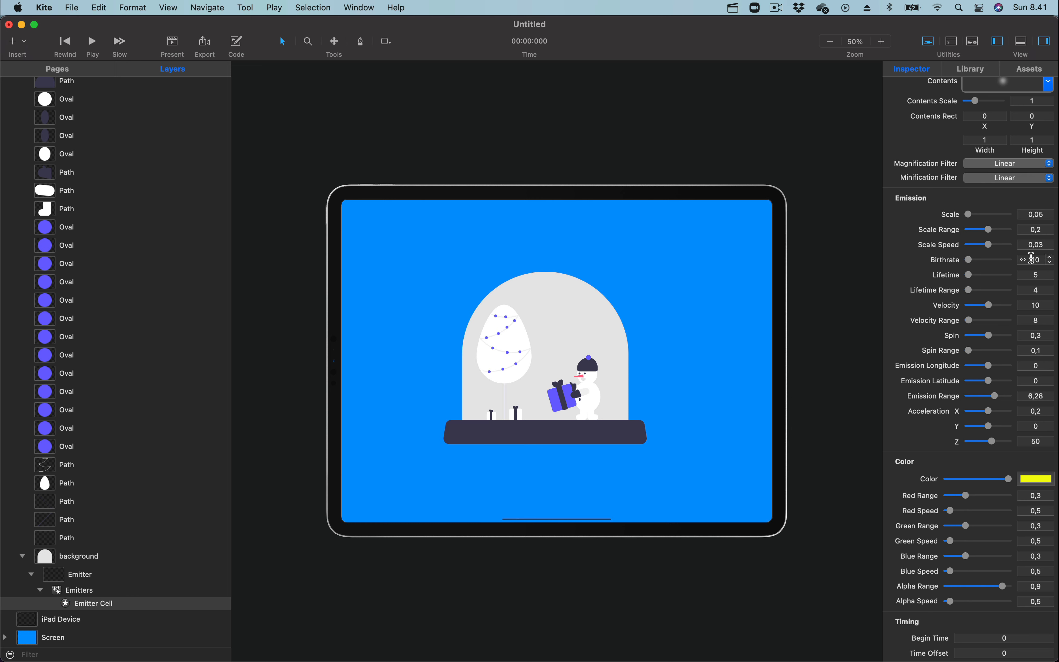
type("2")
- Try an X acceleration of about -228 on the Emitter Cell and preview the snow's drift
left_click_drag(990, 411, 978, 416)
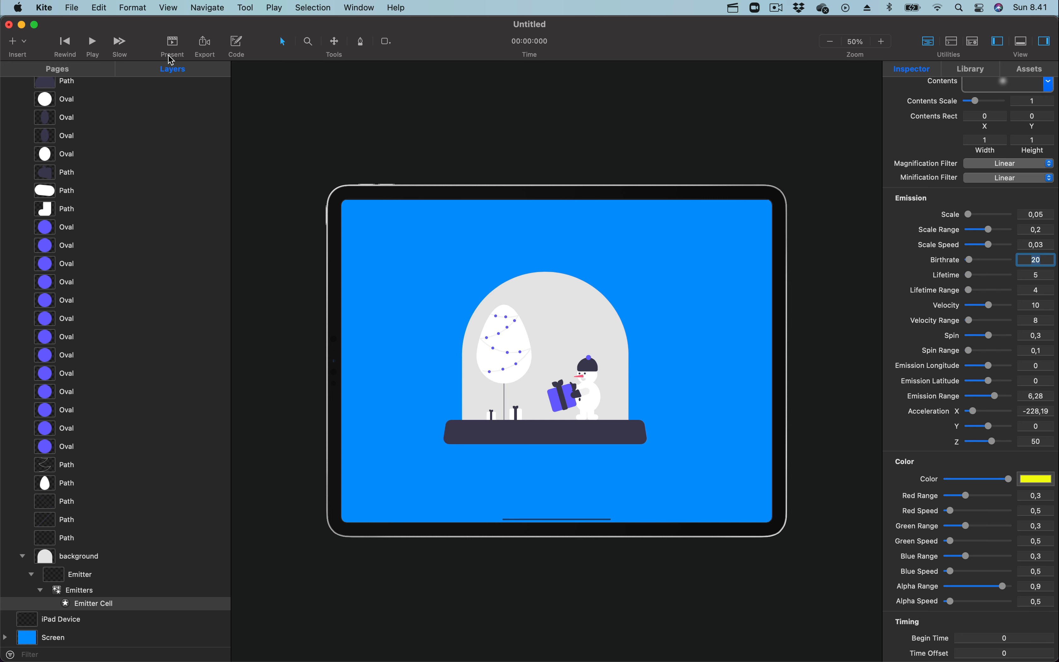
left_click(171, 43)
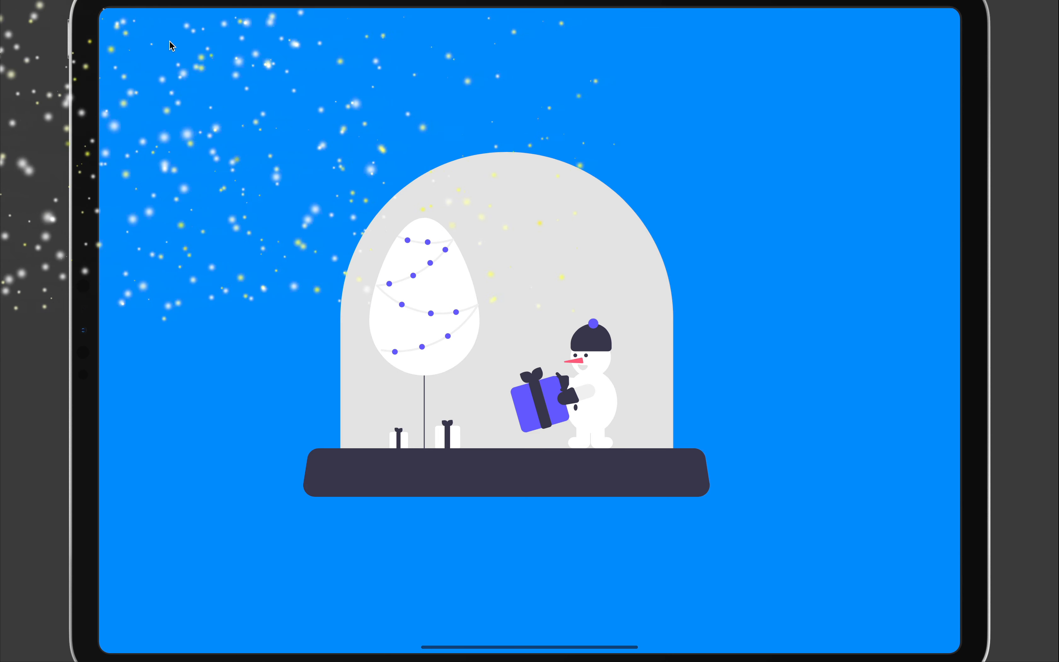
key("Escape")
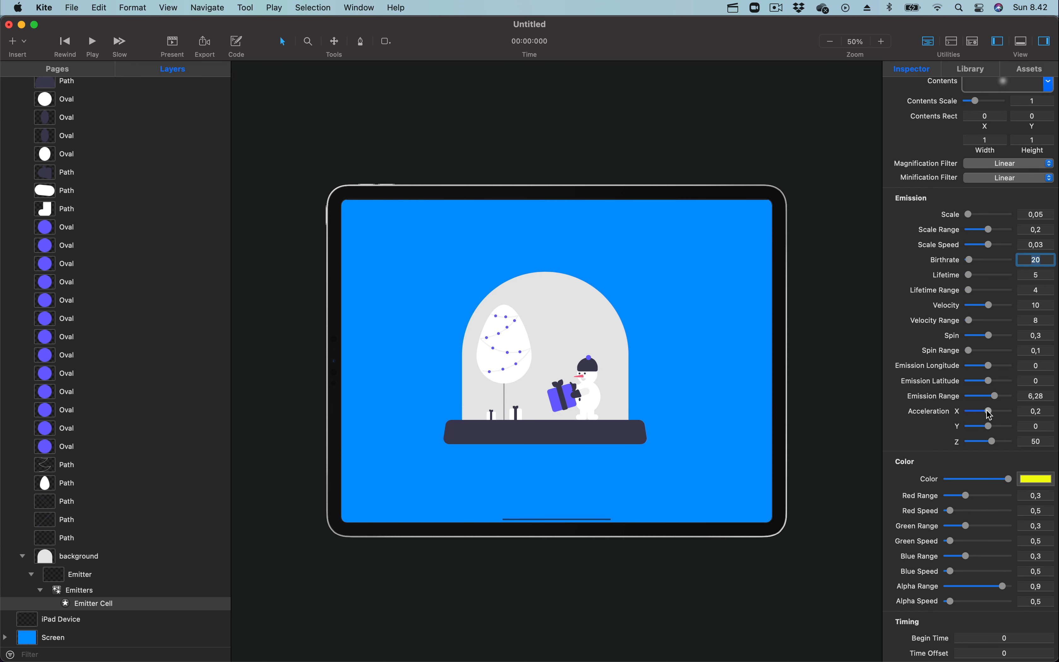
- Try a strong positive X acceleration on the Emitter Cell and preview the snow's drift
left_click_drag(987, 411, 1009, 414)
left_click(170, 41)
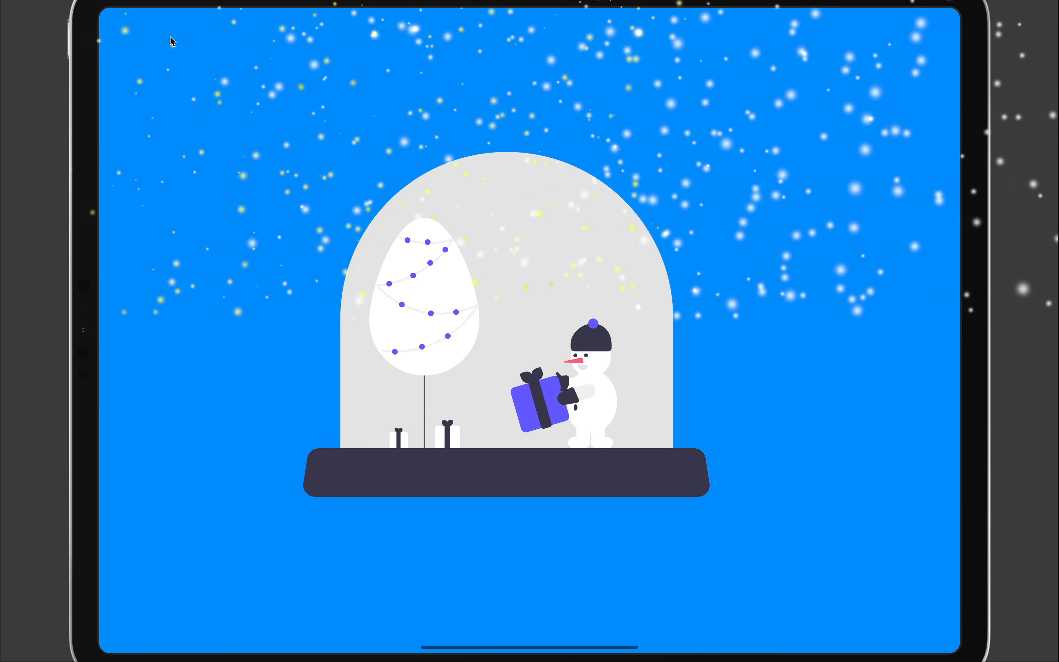
key("Escape")
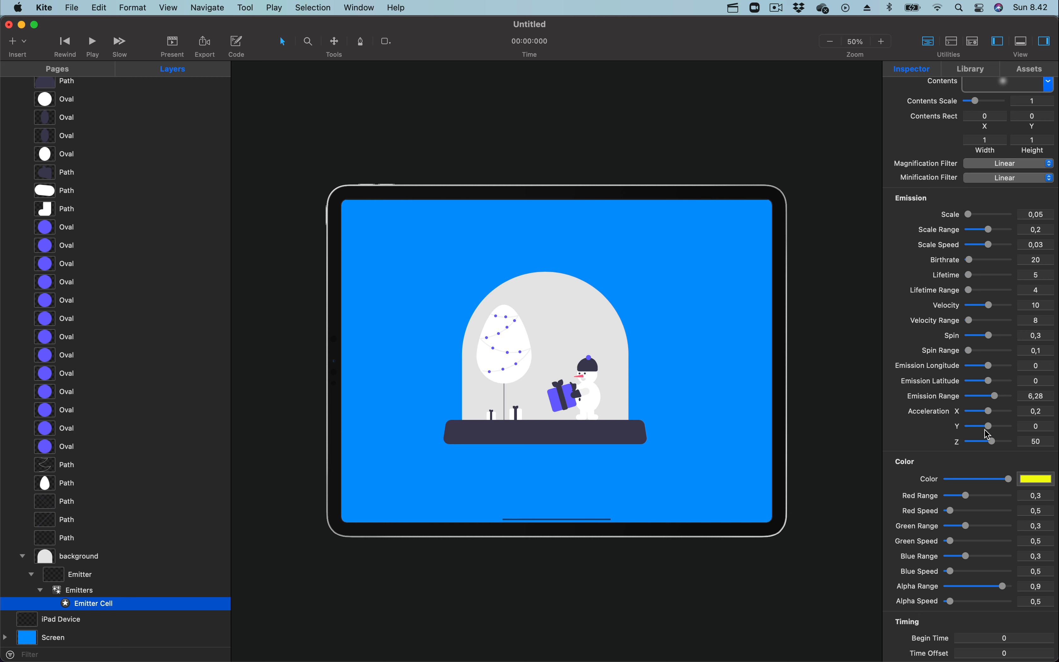
- Try a Y acceleration of about -186 on the Emitter Cell and preview the particles' vertical motion
left_click_drag(992, 427, 977, 428)
left_click(174, 45)
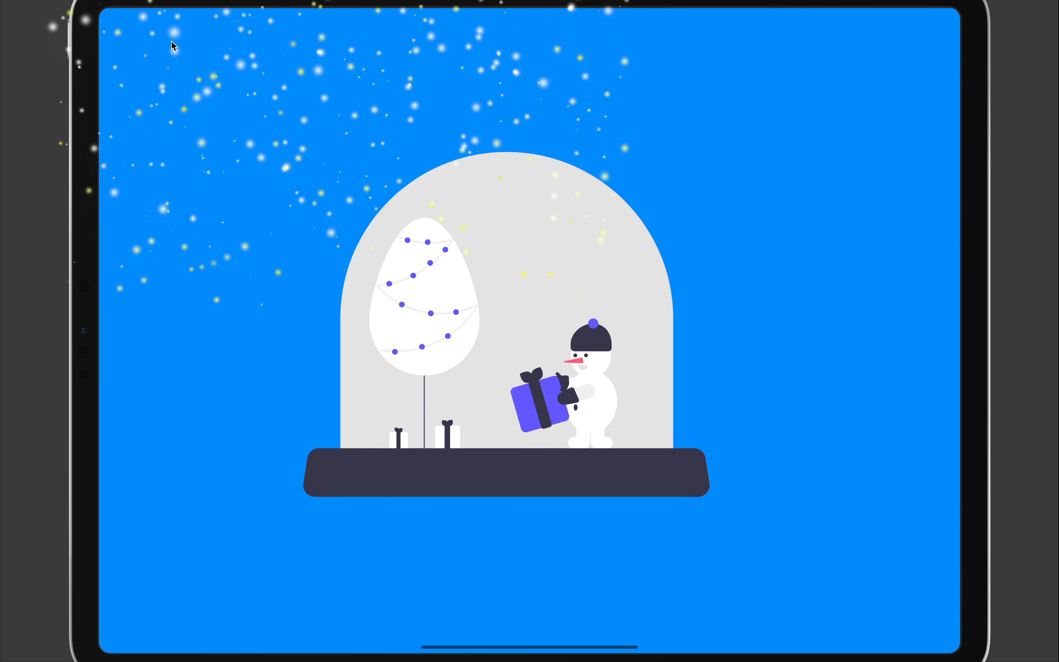
key("Escape")
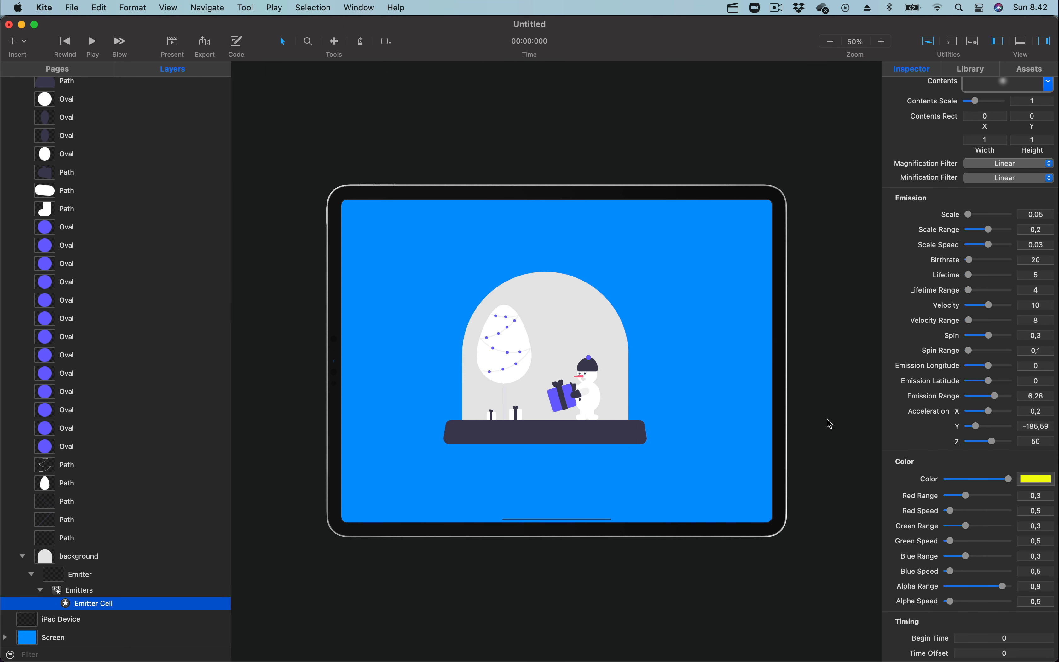
left_click(833, 450)
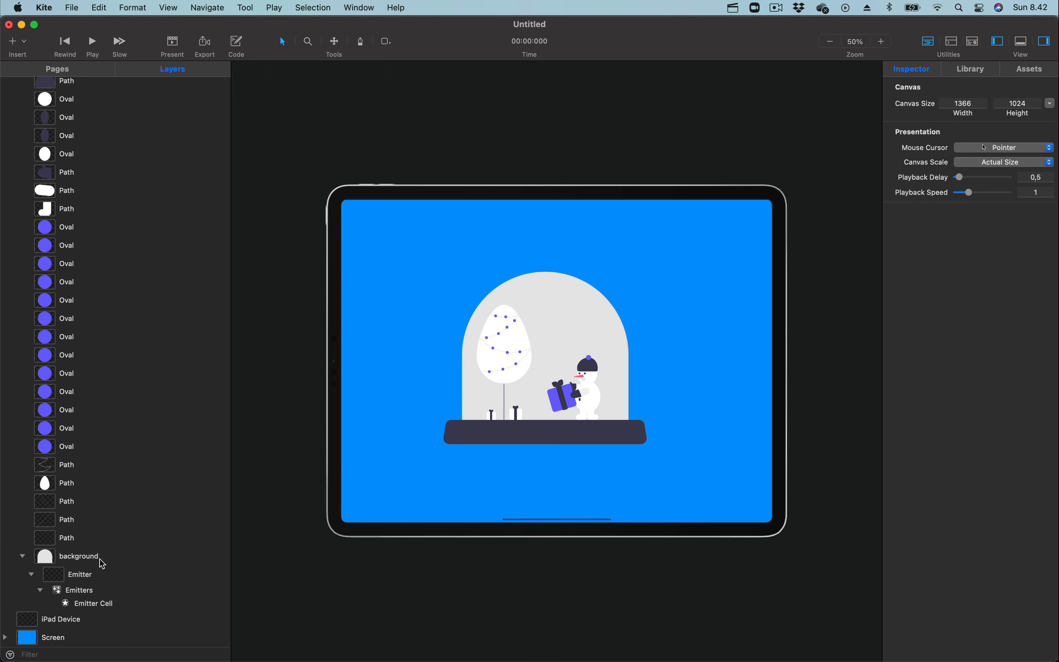
- Set the Emitter Cell's Y acceleration to about 206 and preview the falling snow
left_click(96, 603)
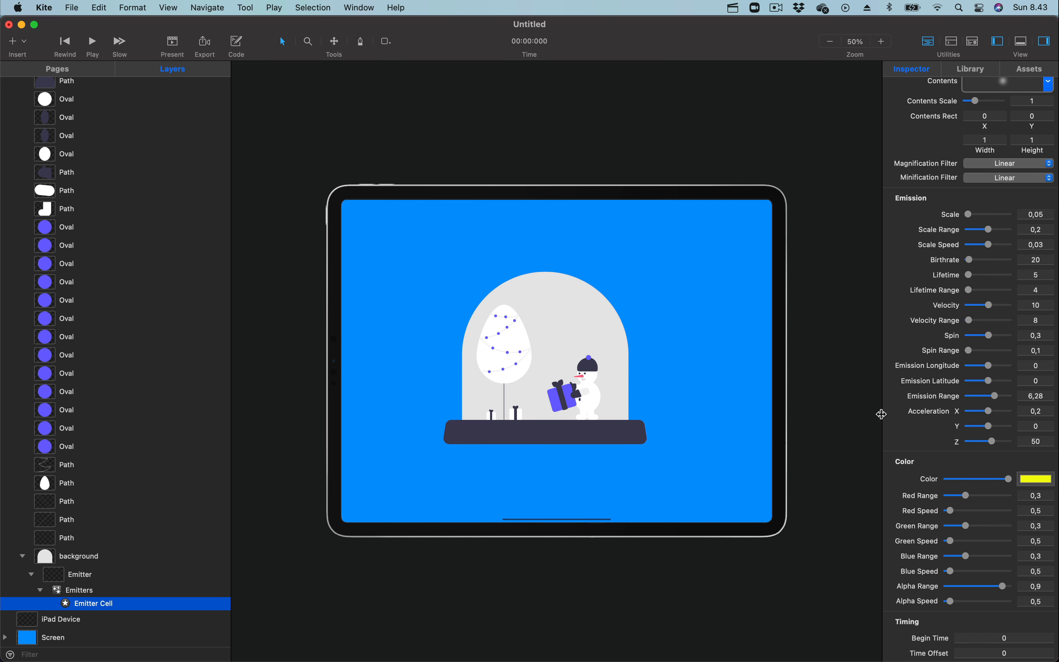
left_click_drag(990, 427, 1007, 430)
left_click(173, 44)
- Make the Emitter mask its parent background layer and preview the snow within the dome shape
left_click(88, 576)
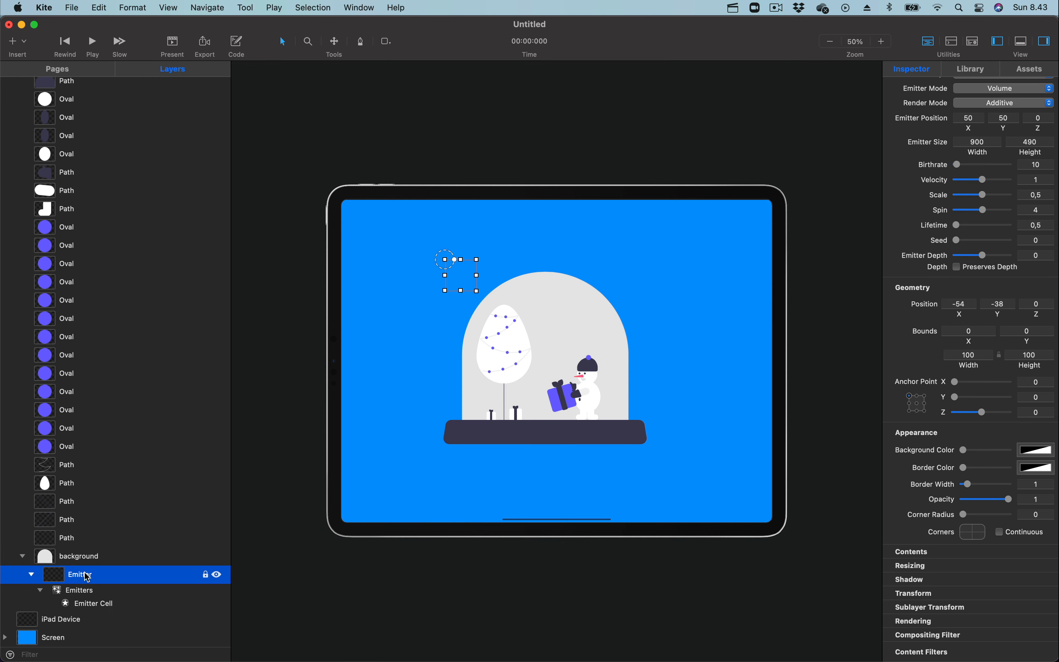
right_click(88, 577)
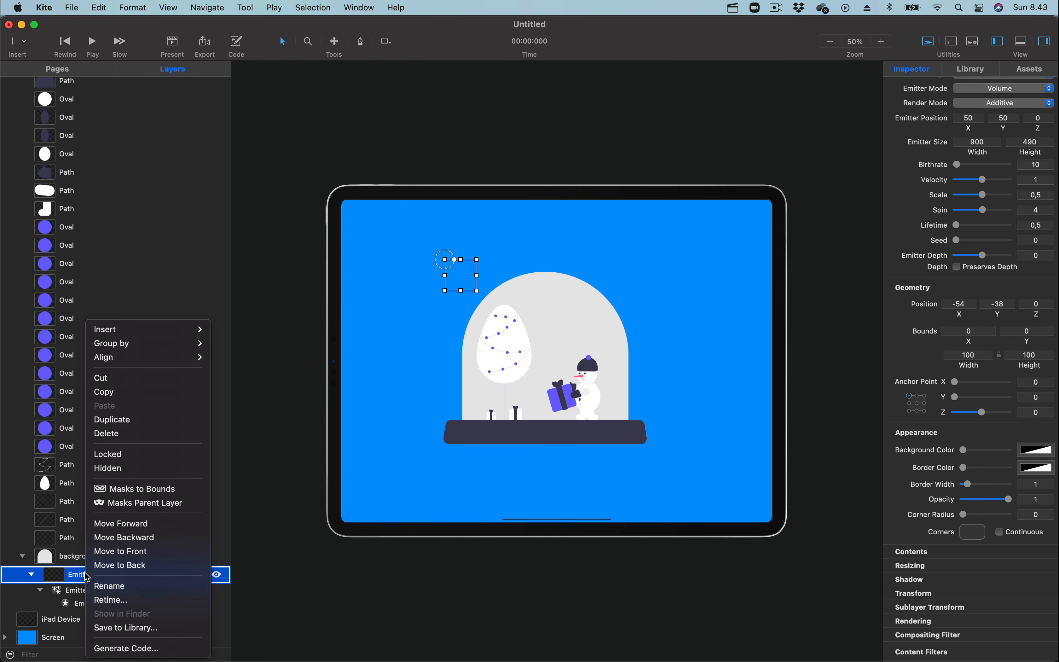
left_click(145, 504)
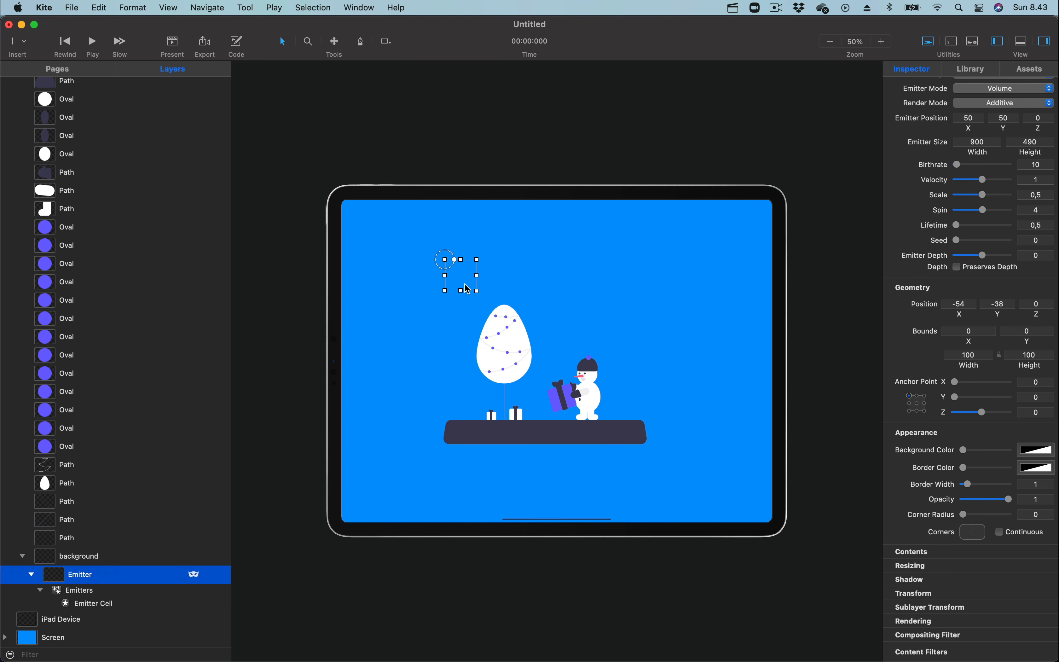
left_click(173, 44)
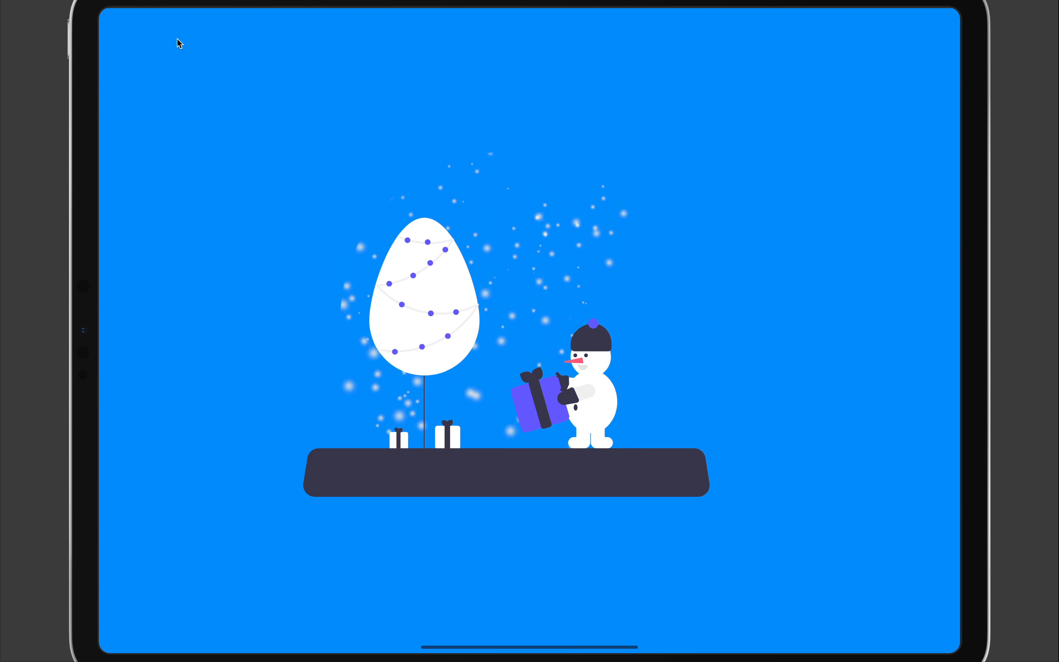
key("Escape")
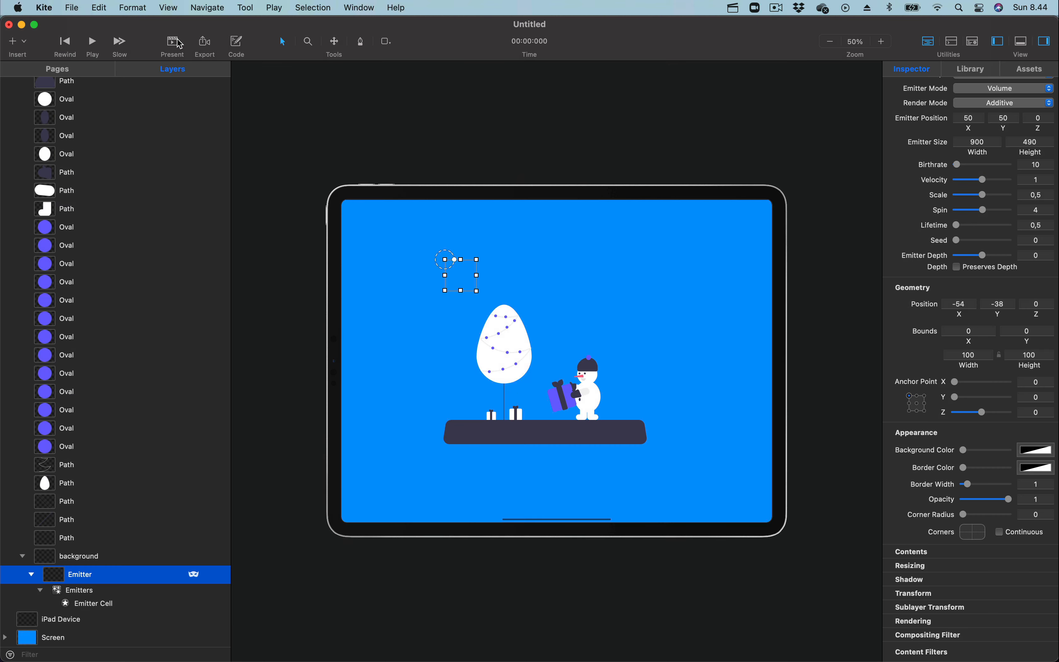
- Raise the Emitter Cell's birthrate for denser snow and preview the masked snowfall
left_click(96, 604)
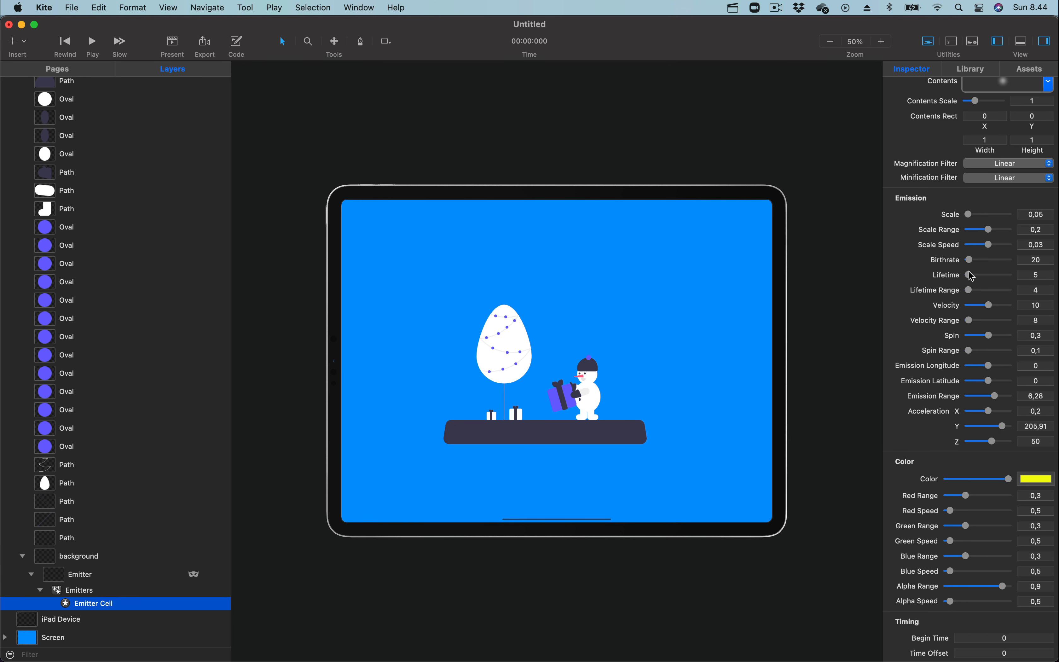
left_click(1043, 260)
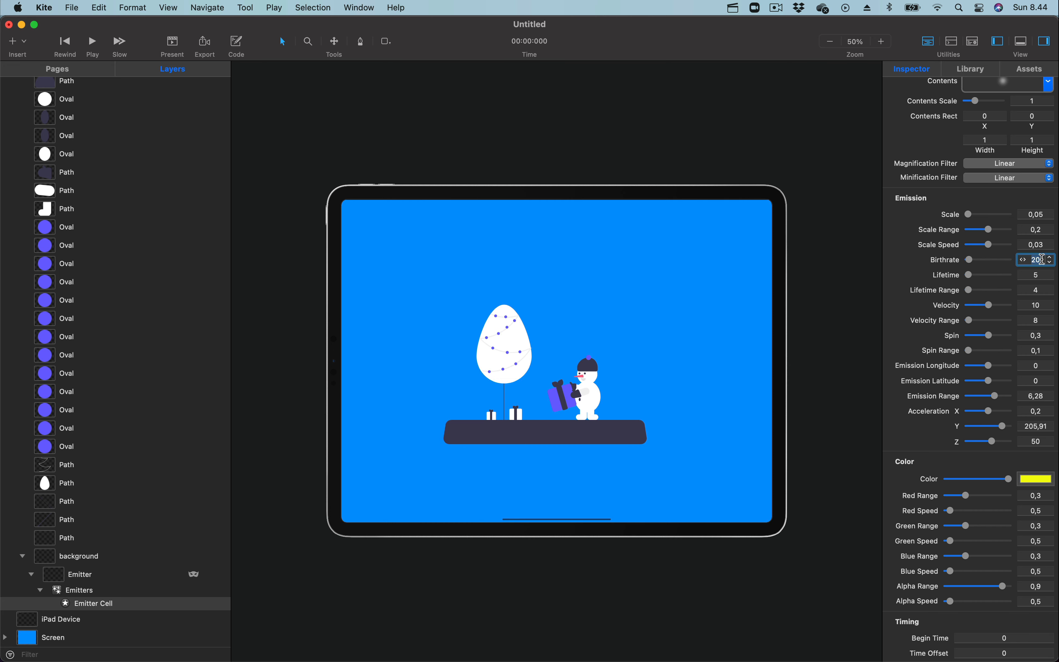
type("3")
left_click(172, 42)
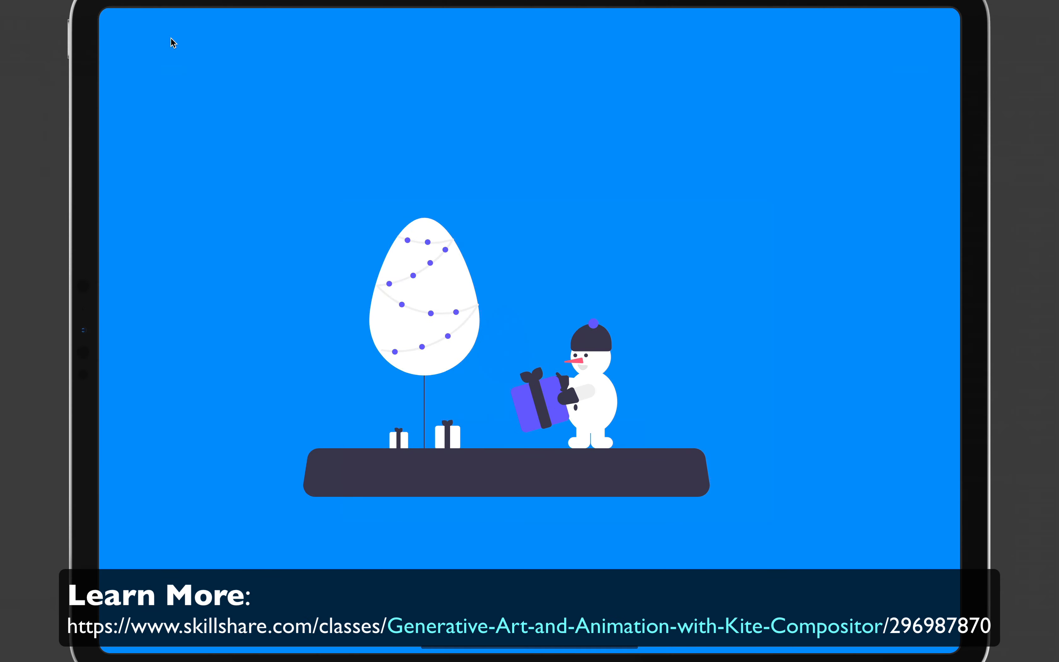